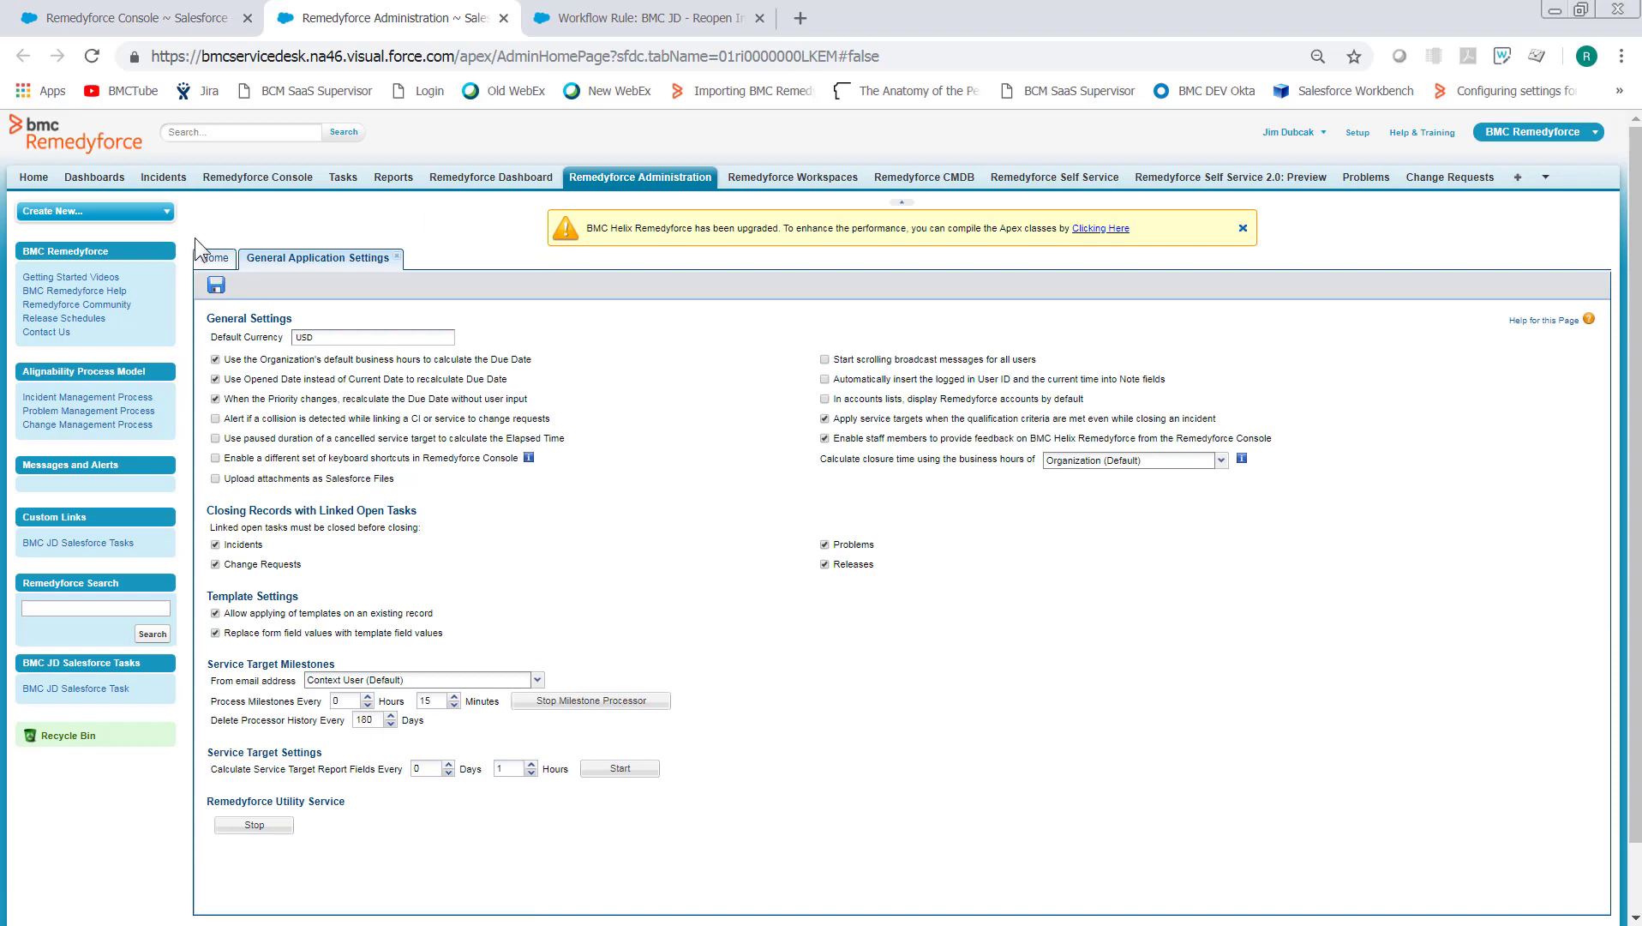
# Save the General Application Settings unchanged, with both template options still enabled, and confirm.
pyautogui.click(215, 258)
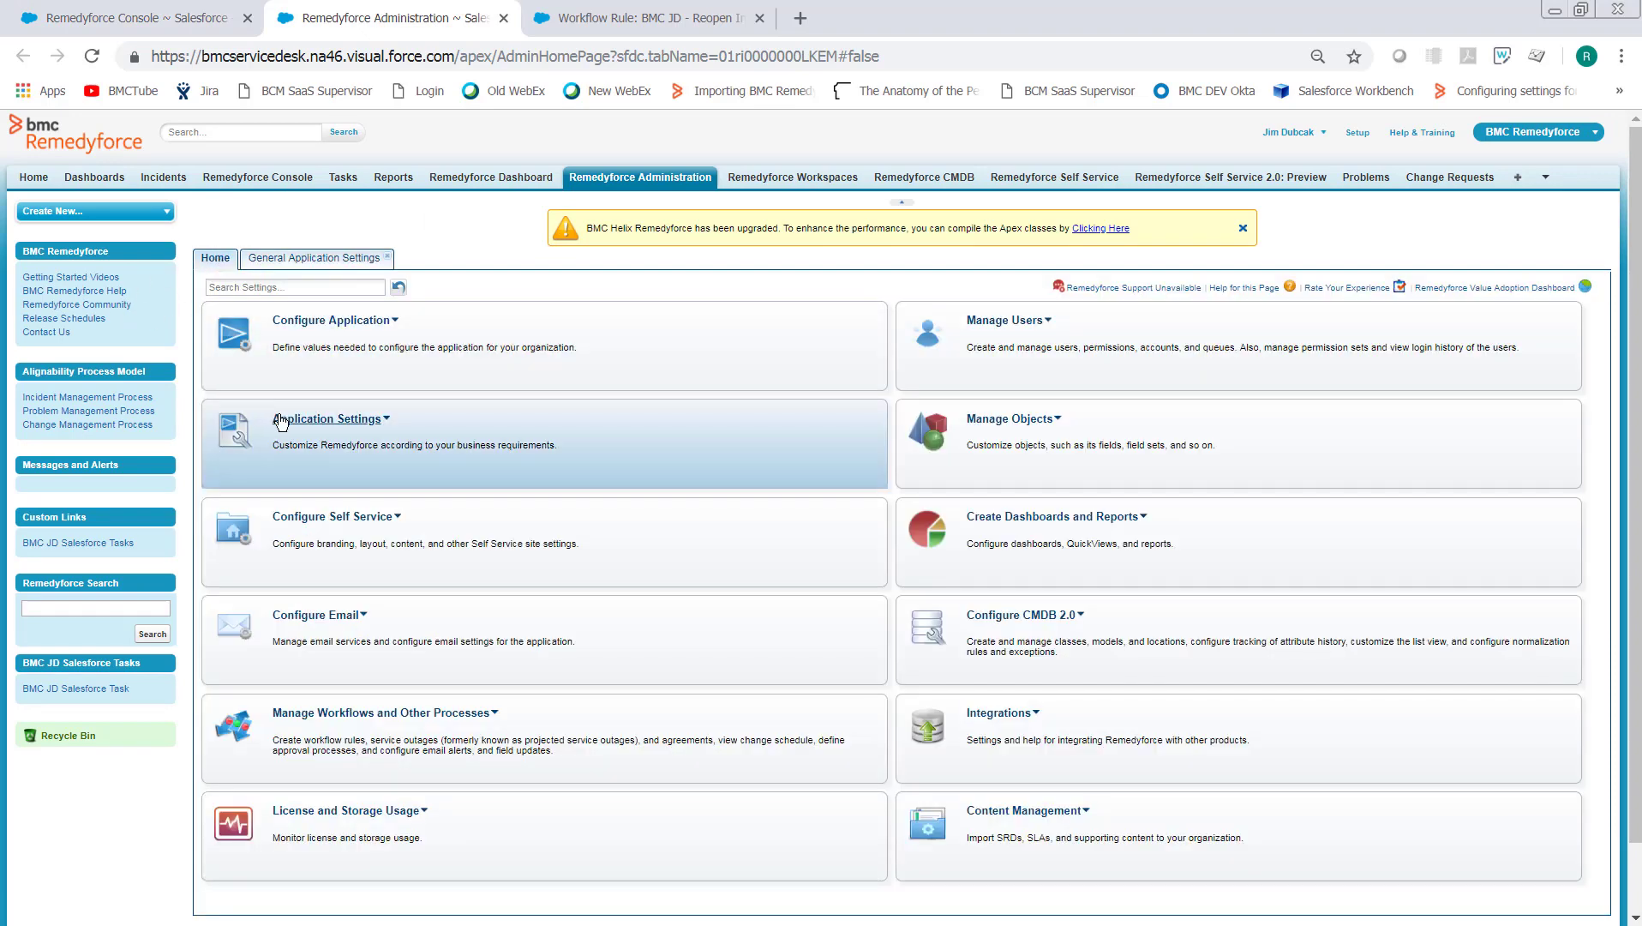
pyautogui.click(282, 420)
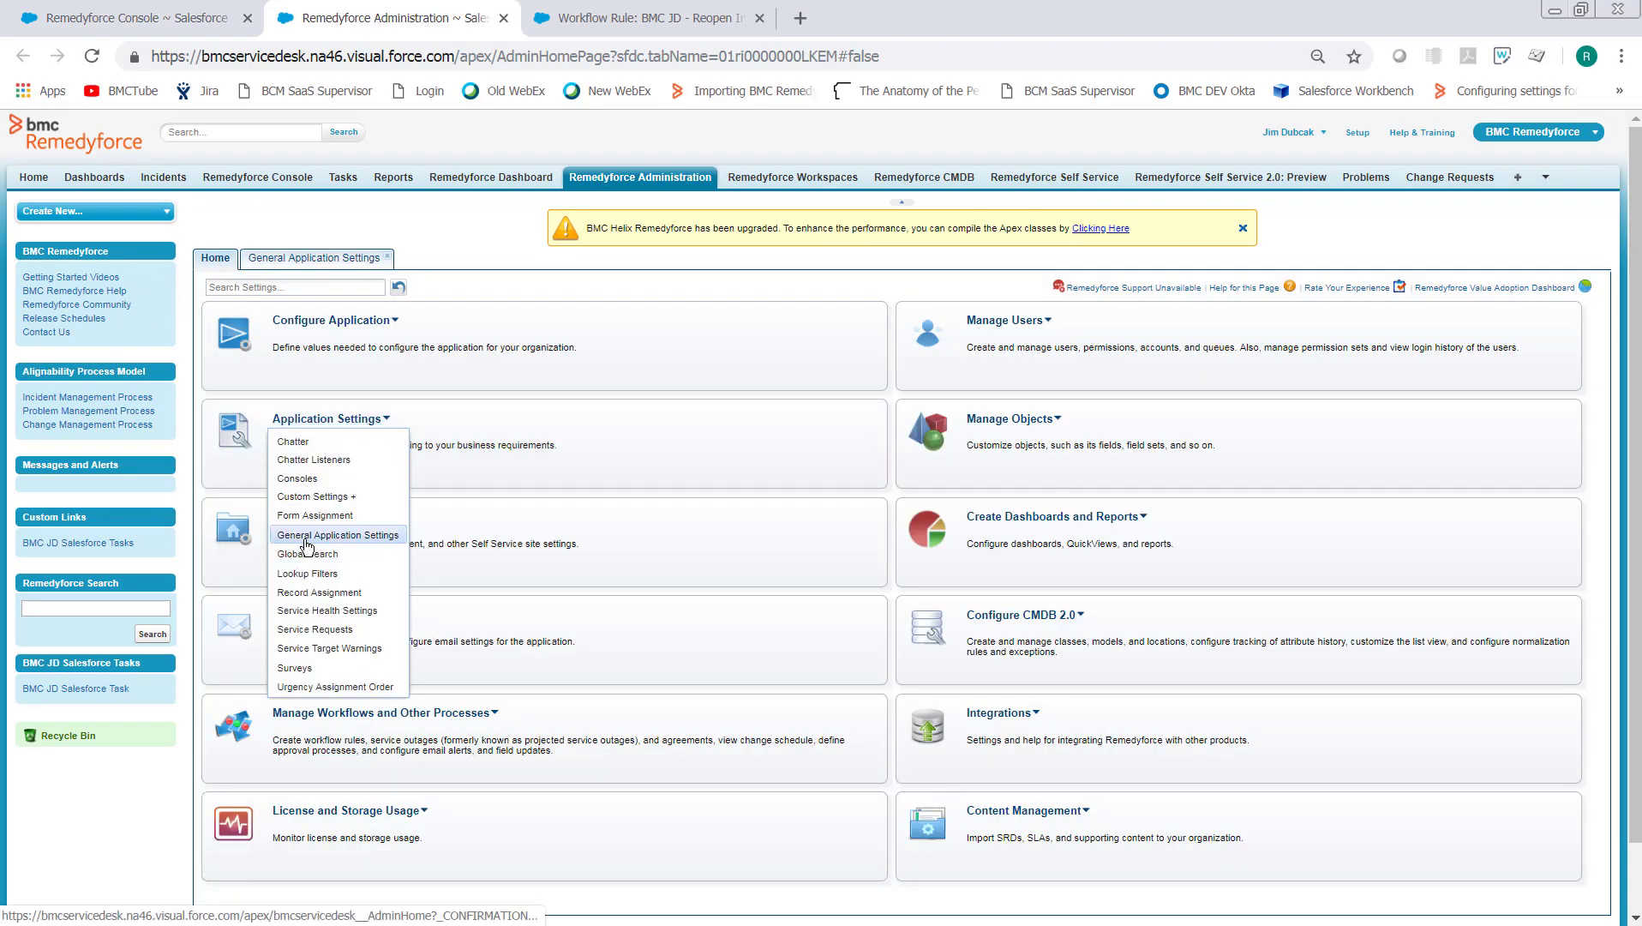
pyautogui.click(311, 258)
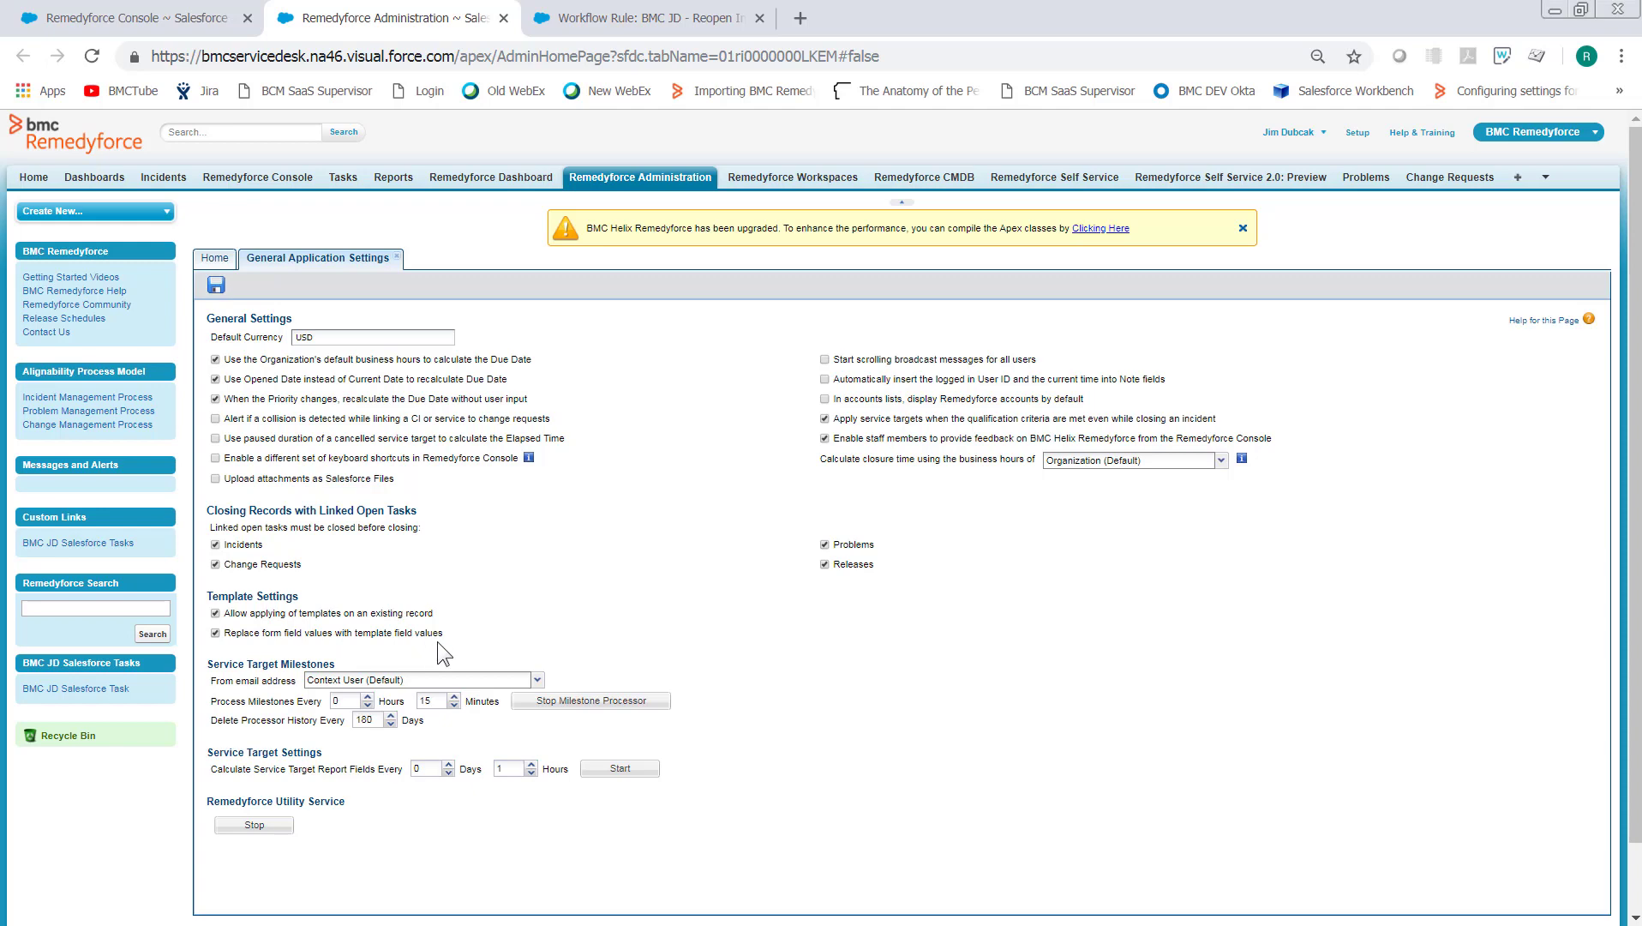
pyautogui.click(220, 288)
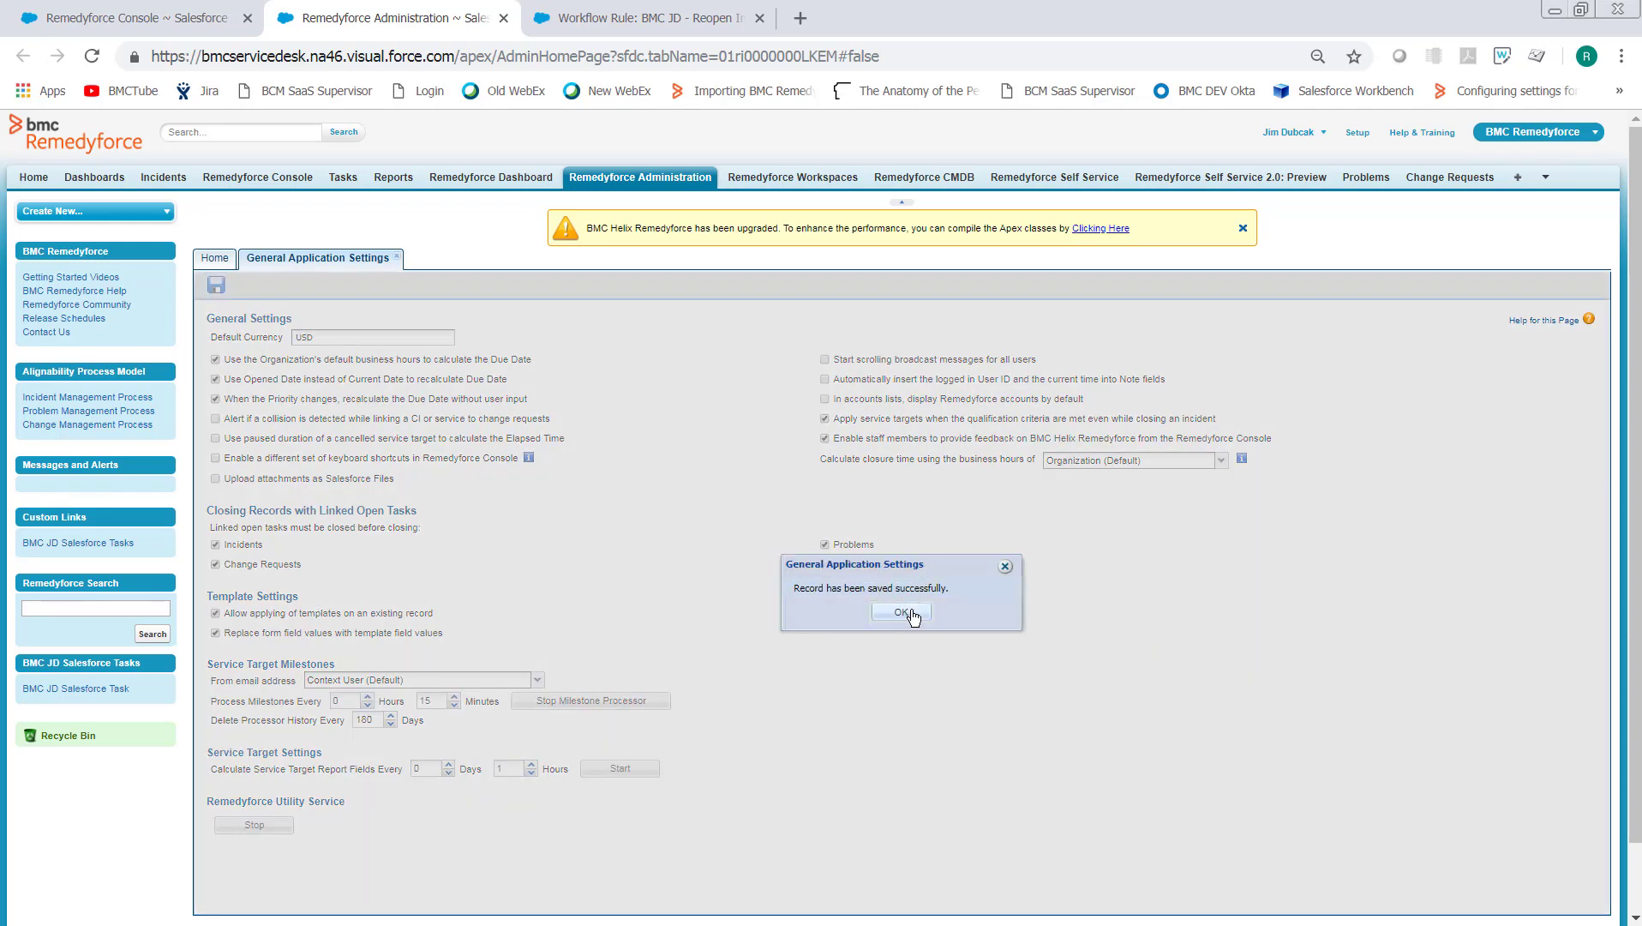
pyautogui.click(908, 614)
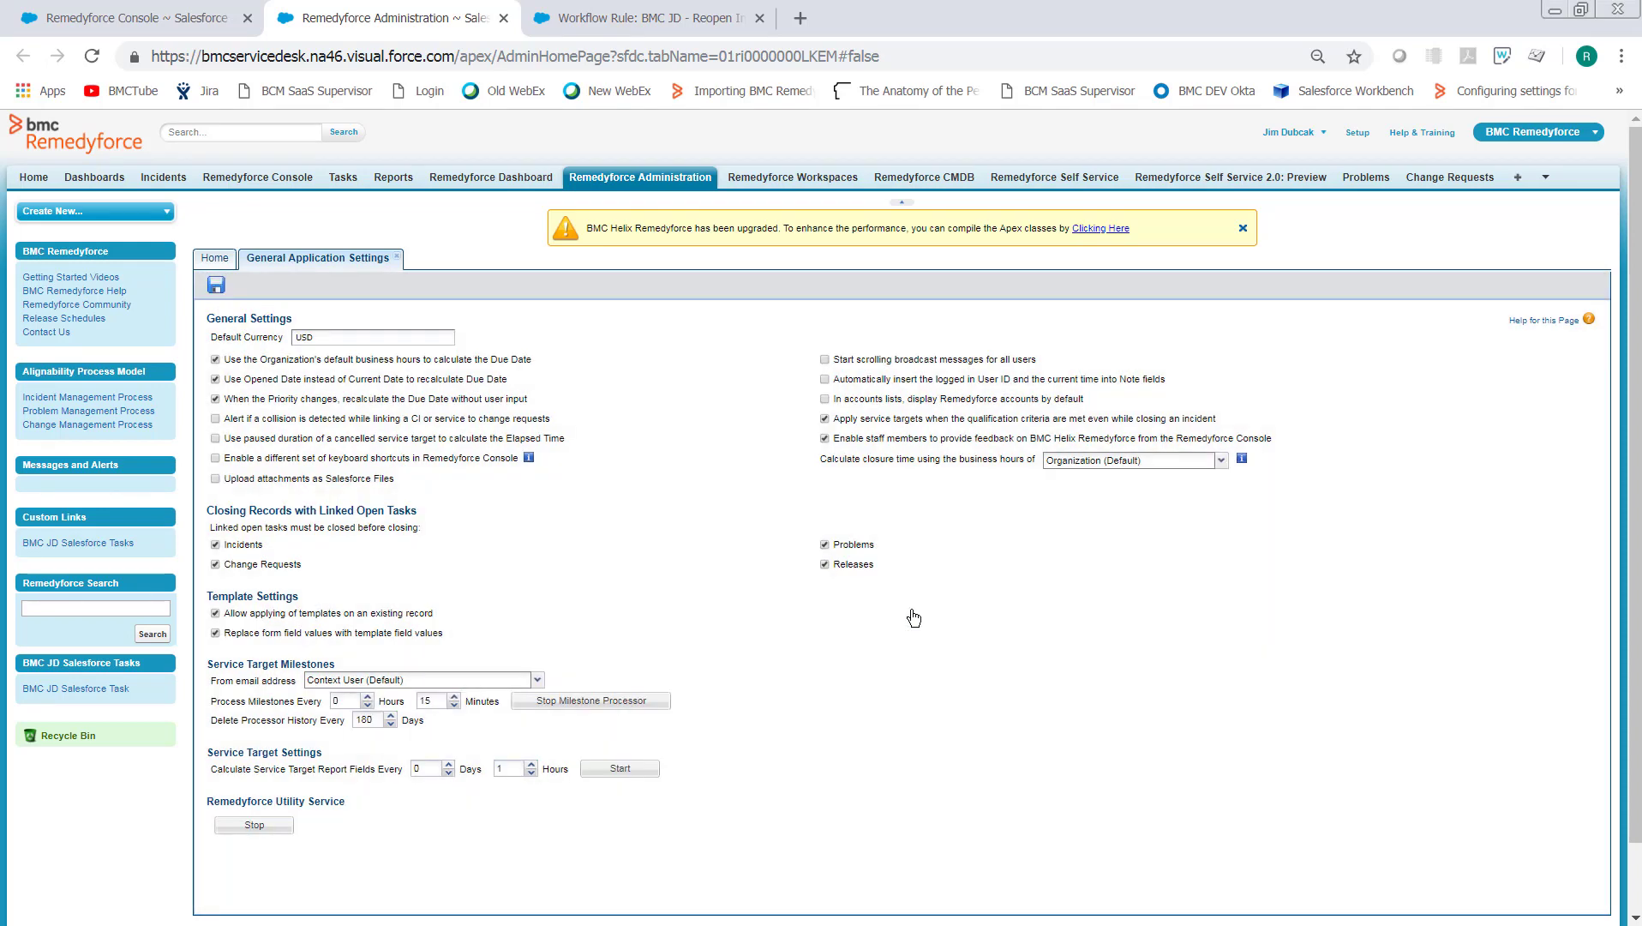
# Create a new workflow rule for the Incident History object and proceed to its configuration.
pyautogui.hotkey('ctrl', 'Tab')
pyautogui.scroll(-3, 960, 469)
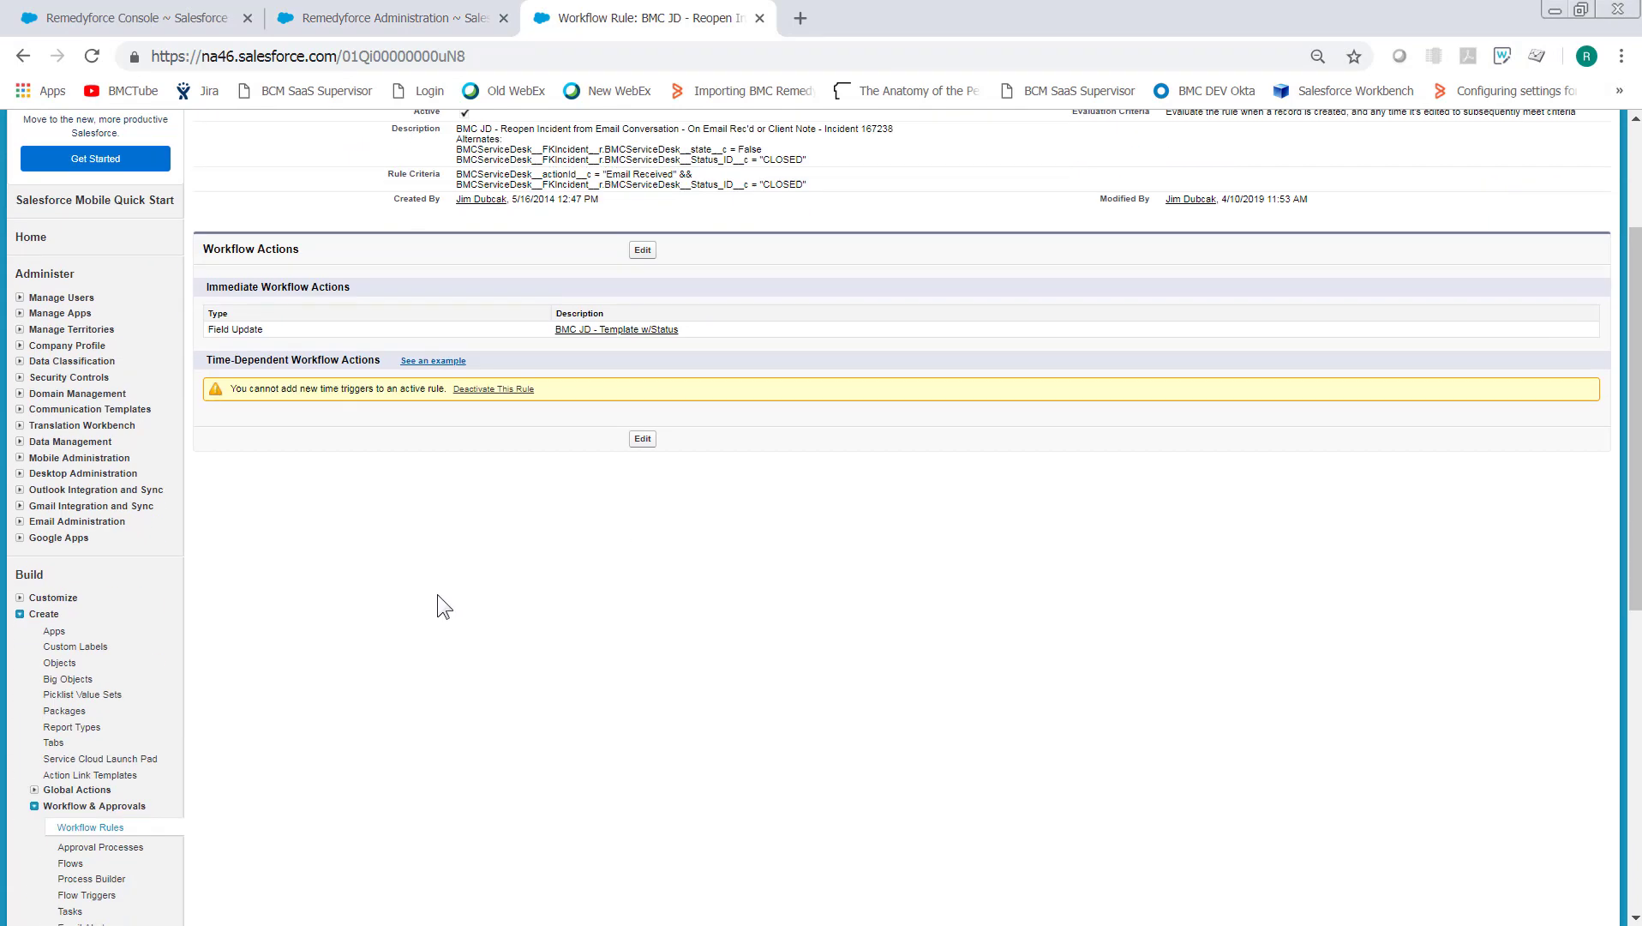
pyautogui.click(71, 830)
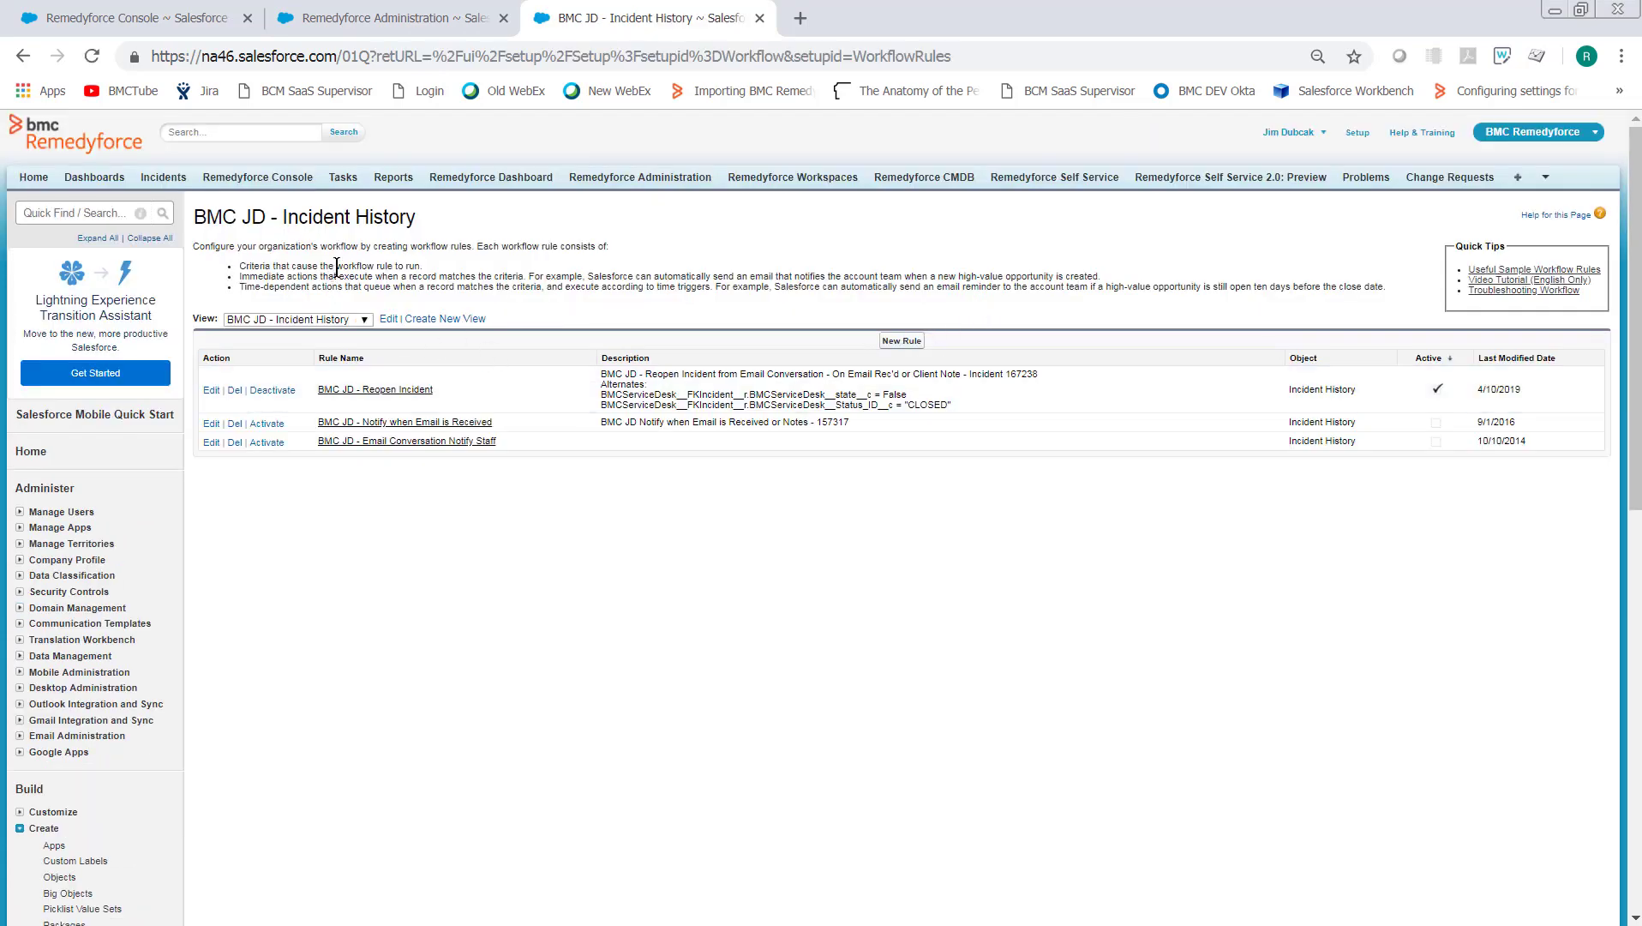
pyautogui.click(908, 343)
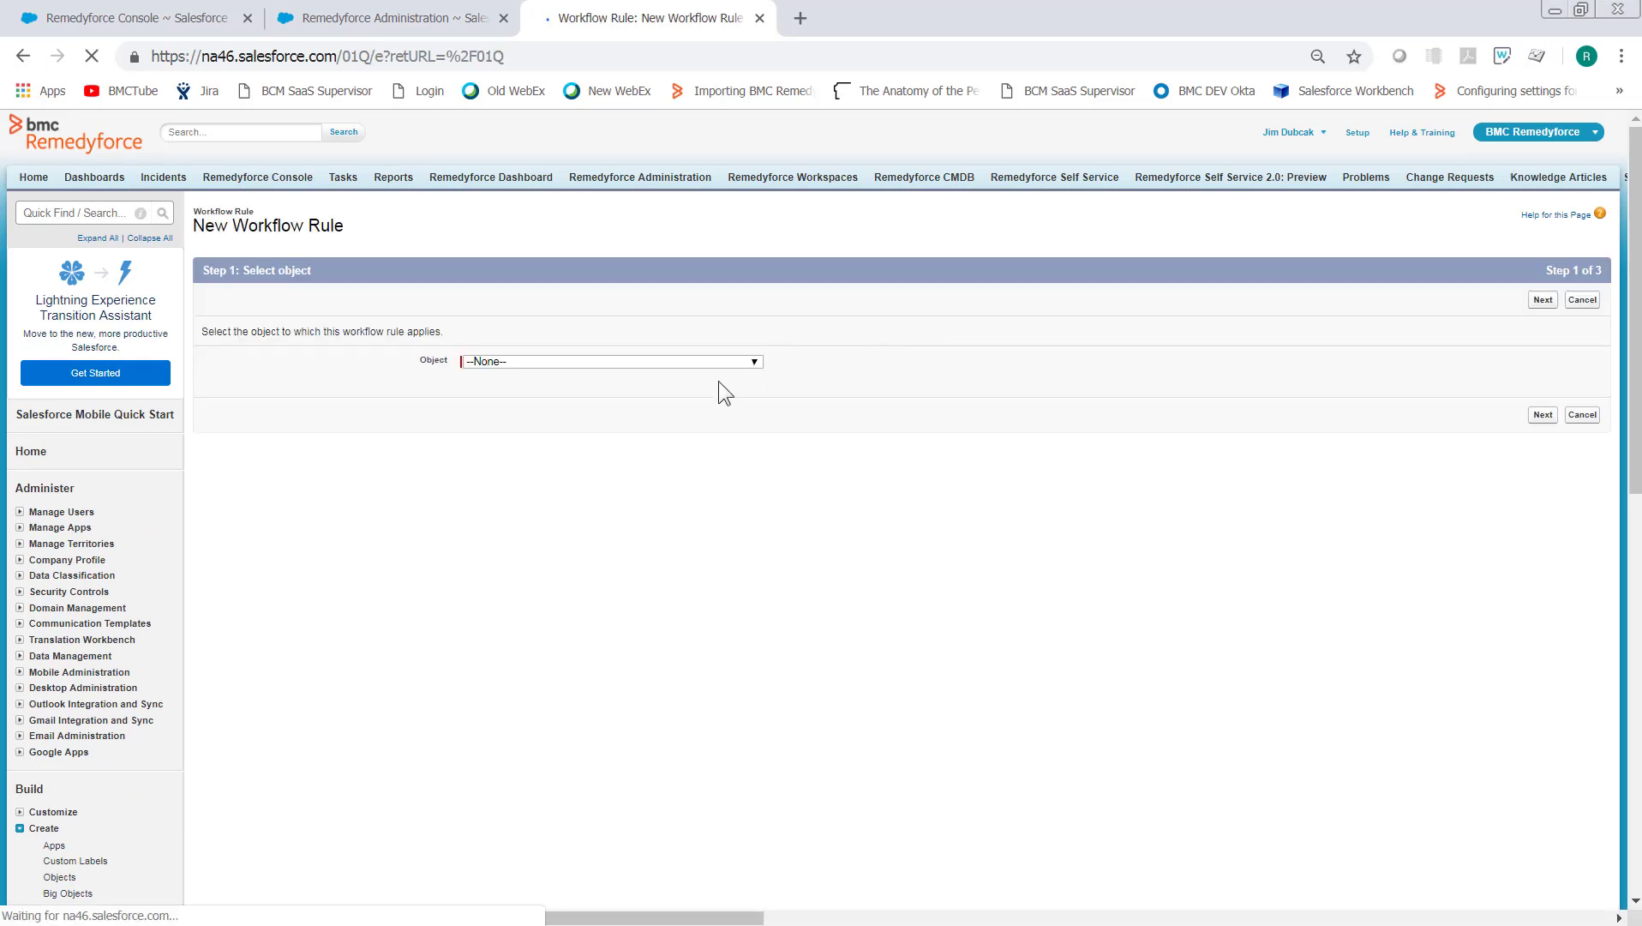
pyautogui.click(563, 362)
pyautogui.scroll(-10, 573, 514)
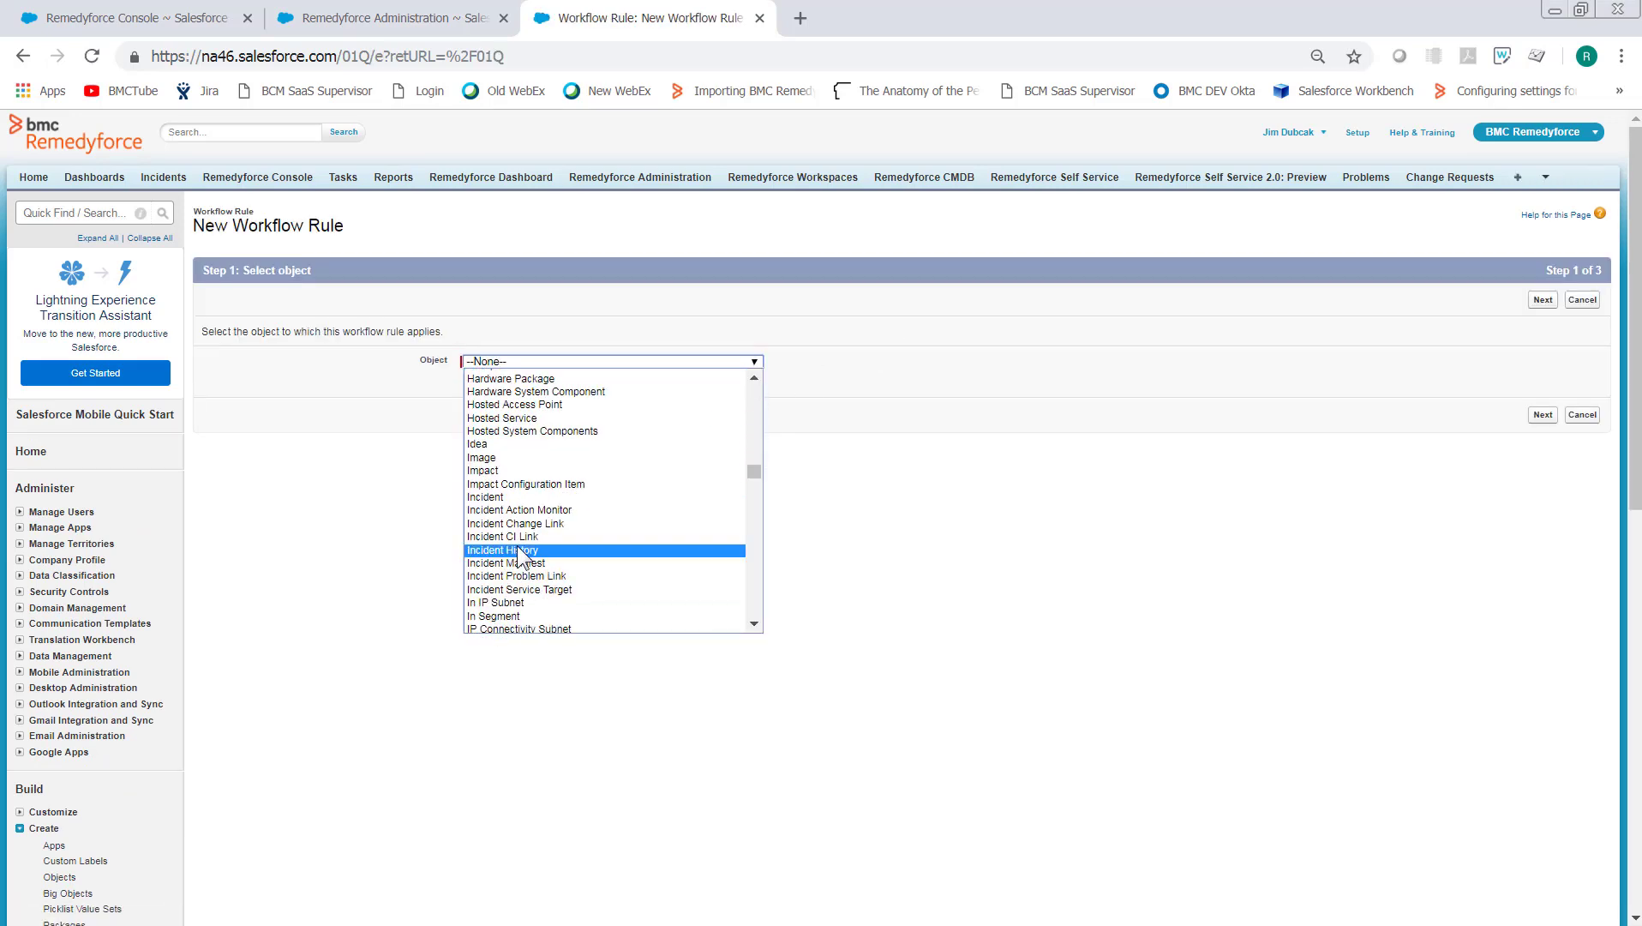
pyautogui.click(553, 551)
pyautogui.click(1539, 419)
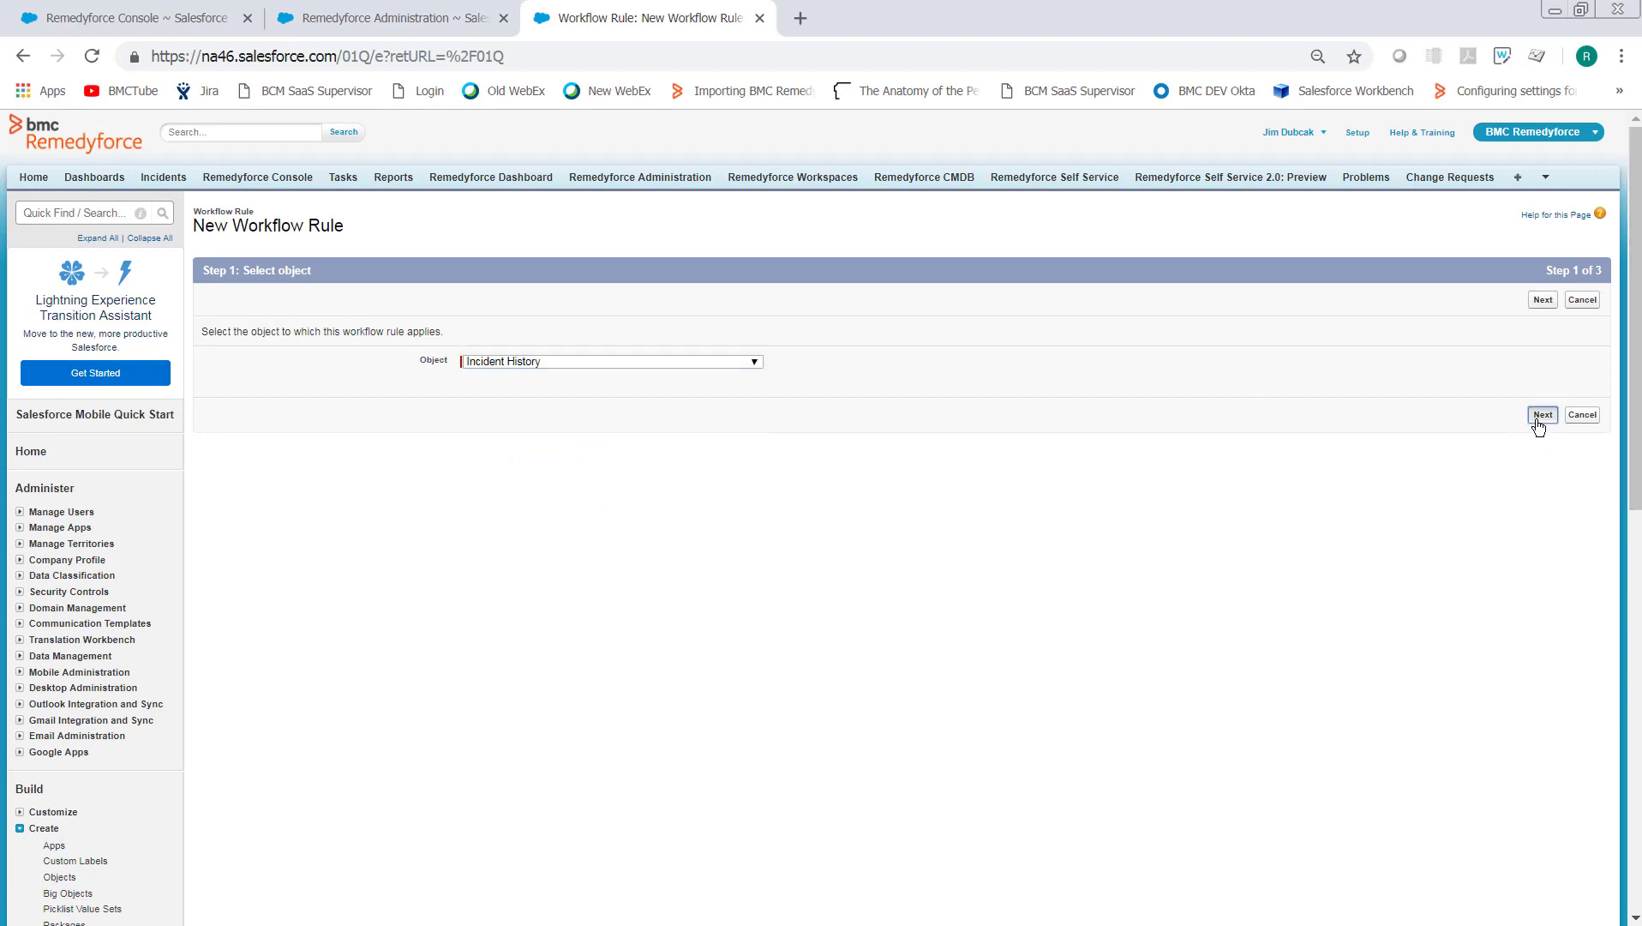
# Enter 'Reopen Incident Via Email' as the rule name.
pyautogui.click(537, 390)
pyautogui.write('Reopen Incident Via Email')
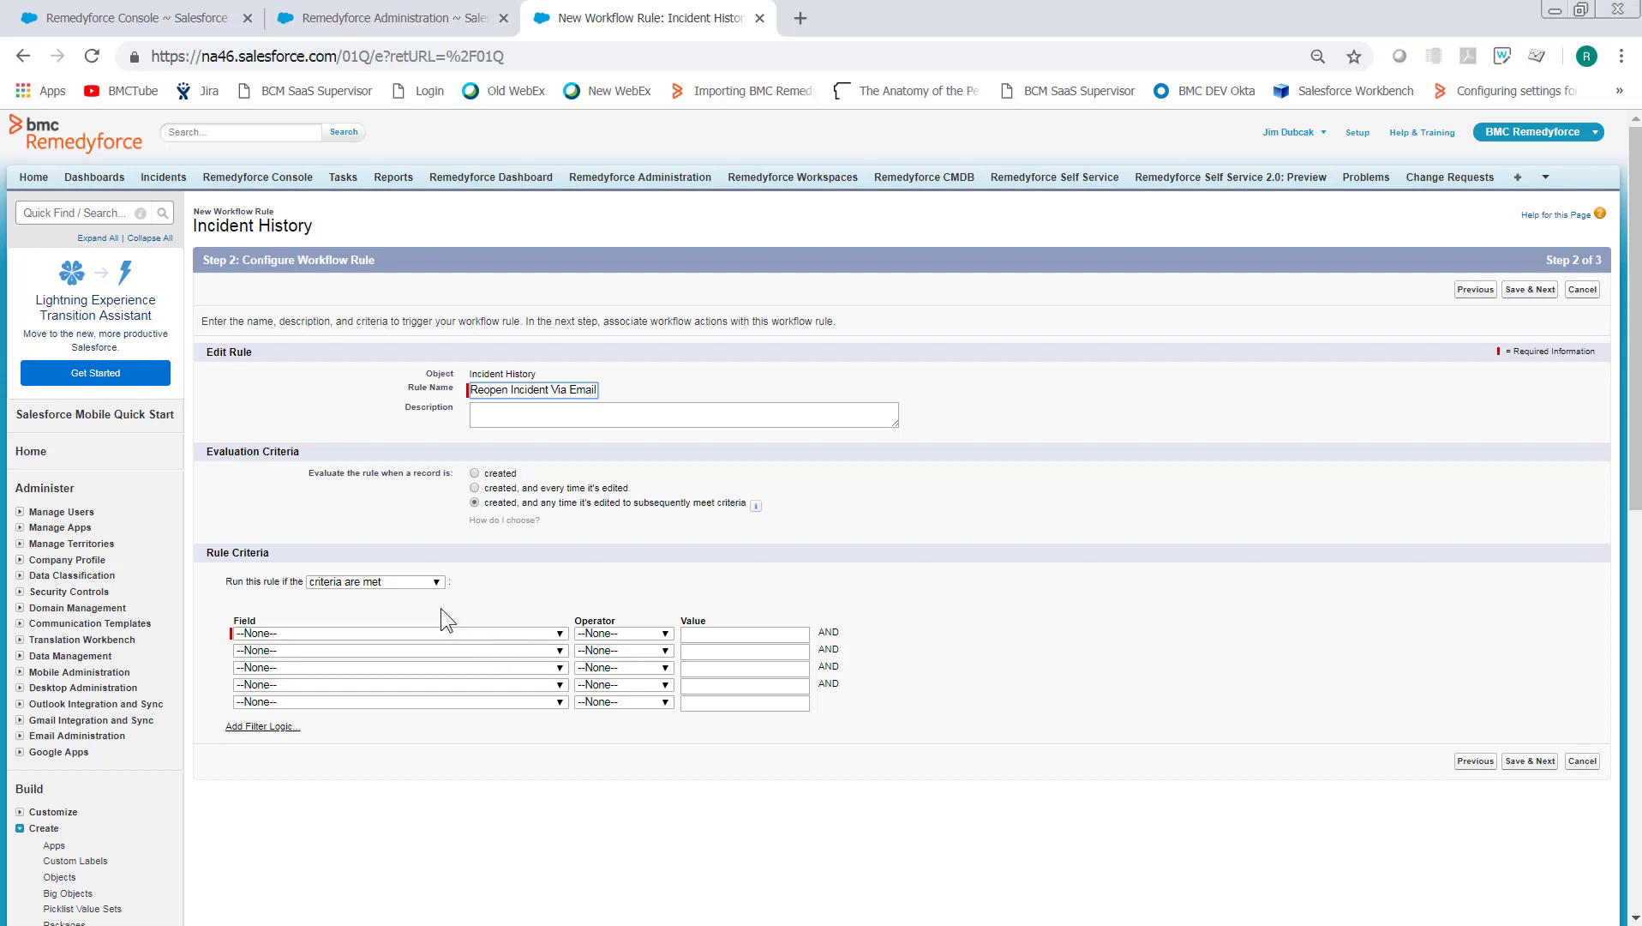
# Switch the rule criteria to a formula reading Action~ = "Email Received".
pyautogui.click(402, 581)
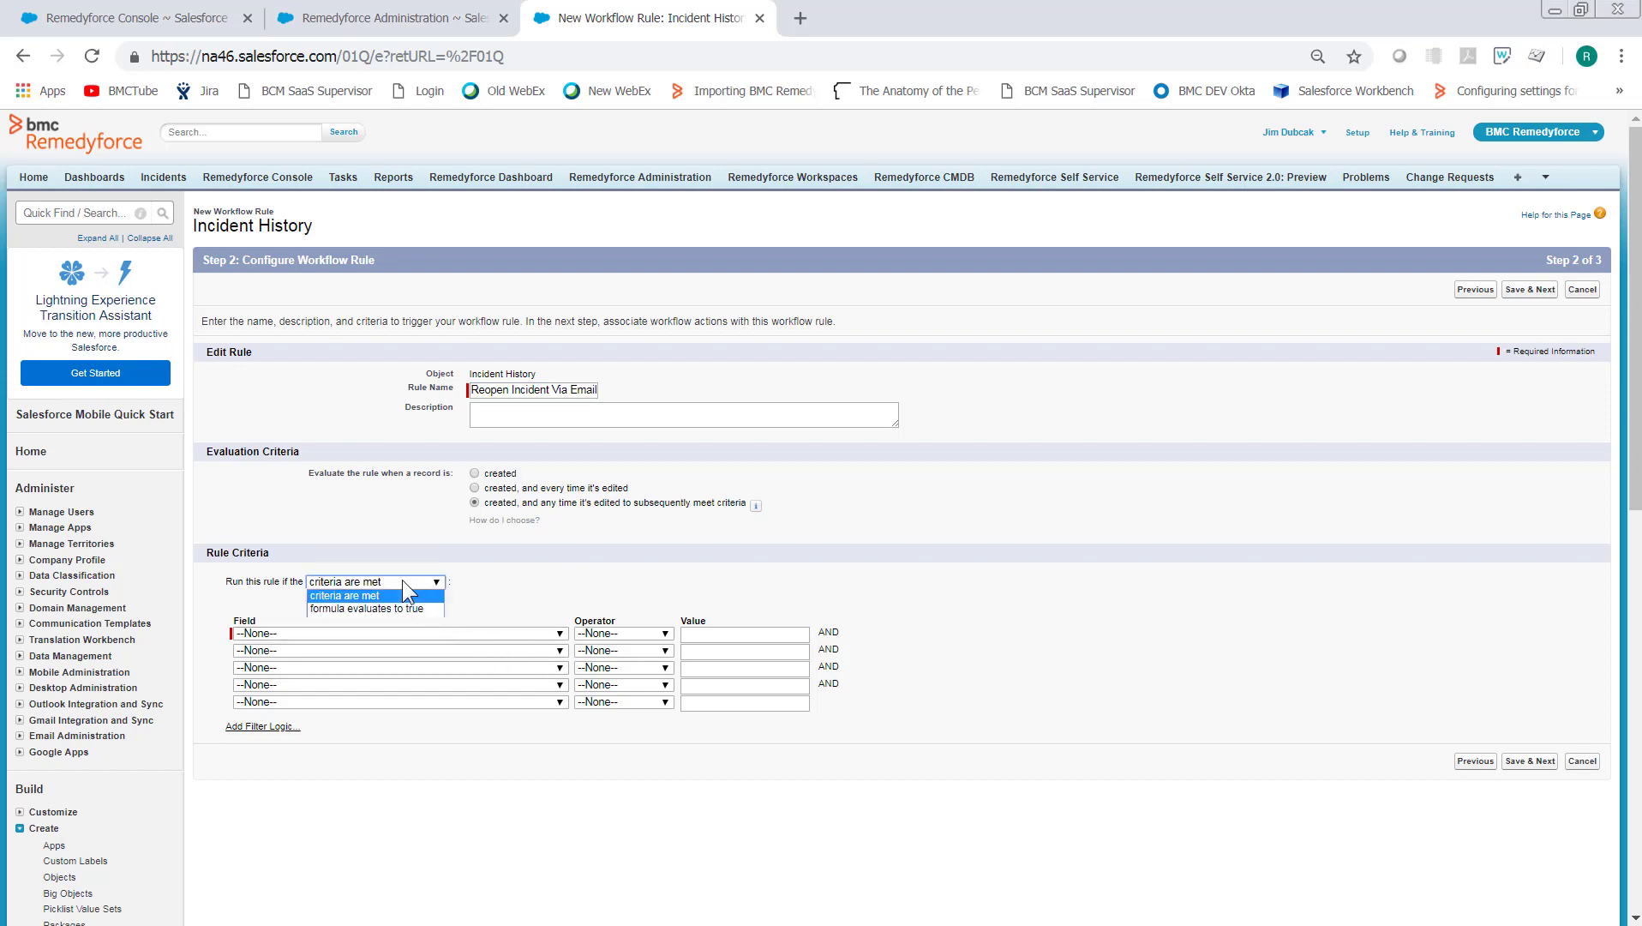
pyautogui.click(382, 605)
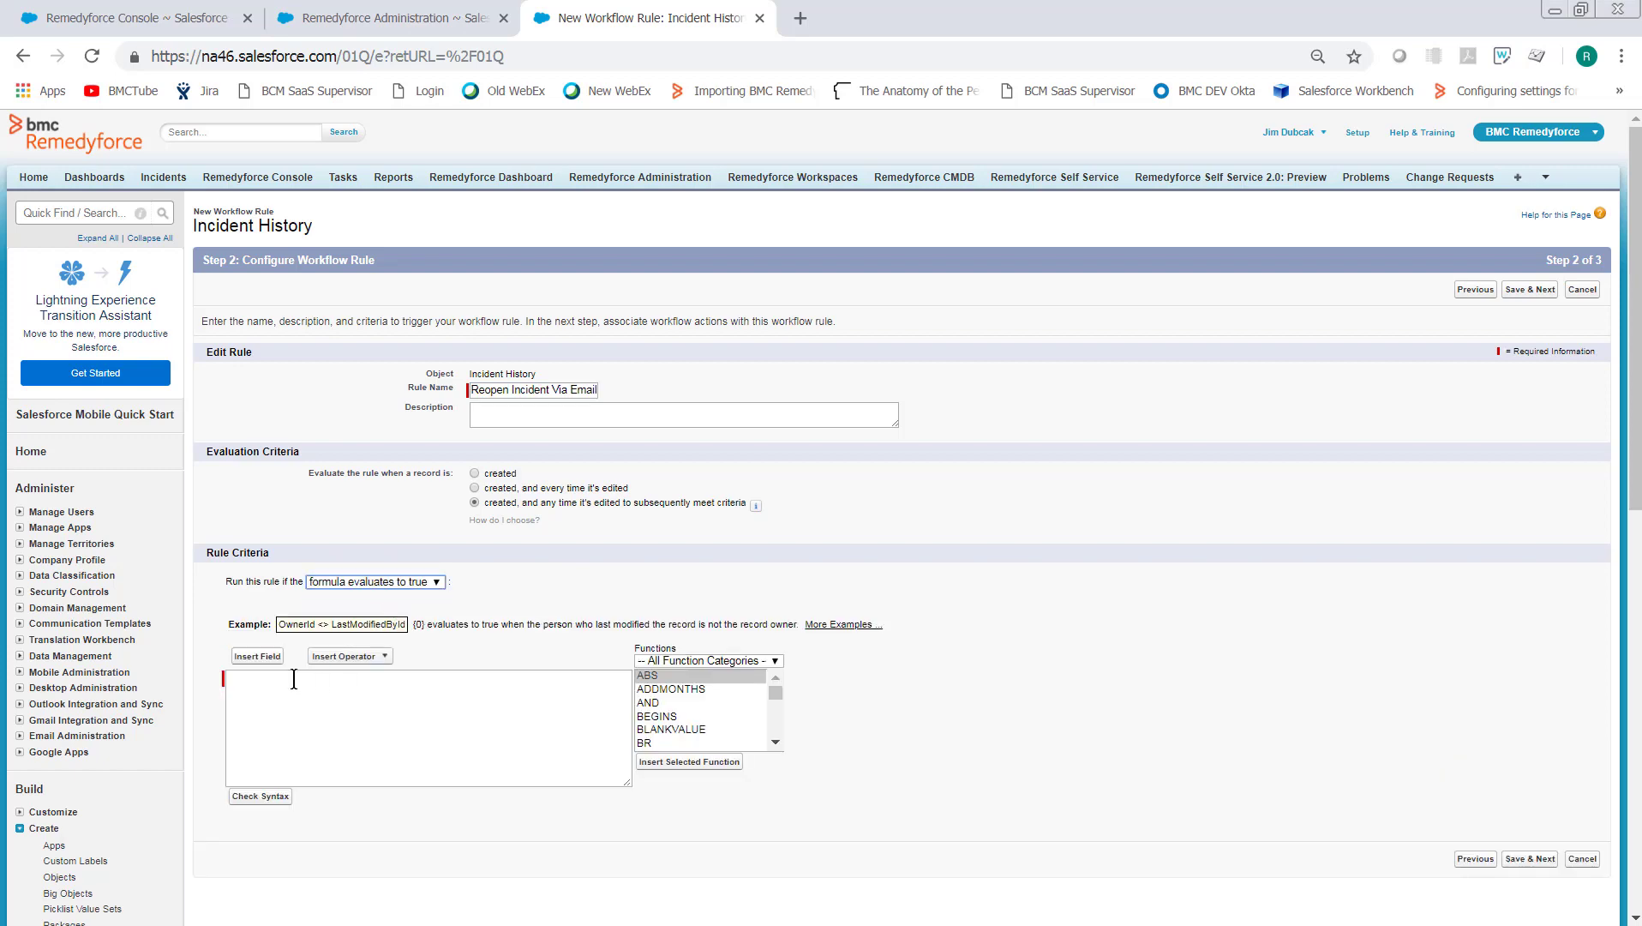
pyautogui.click(258, 656)
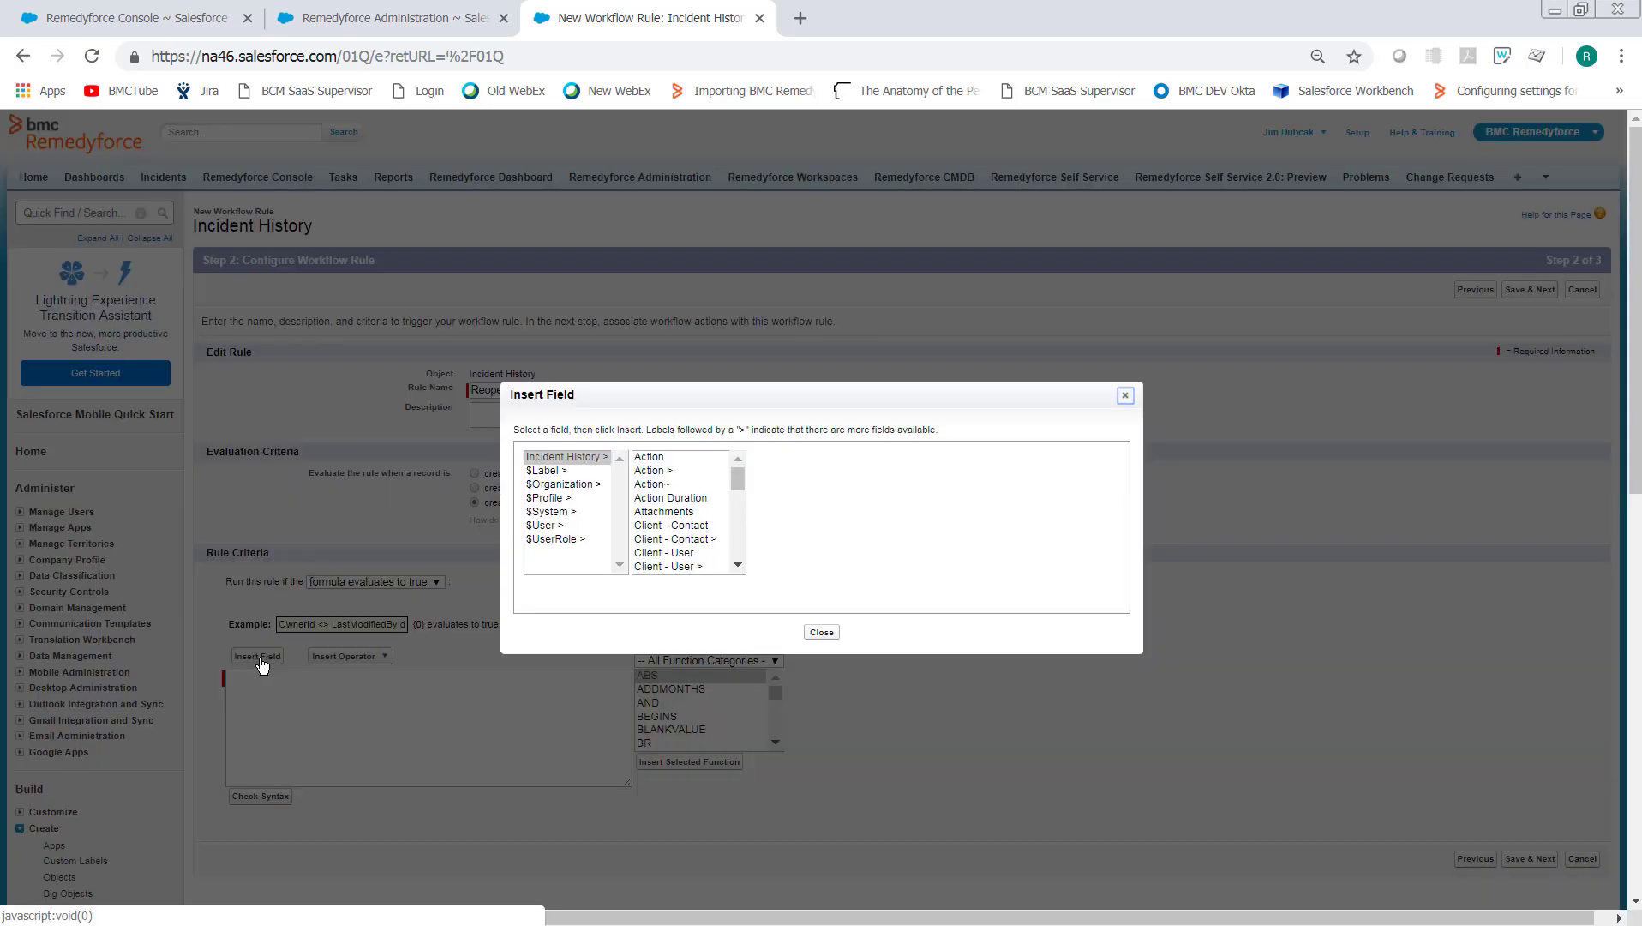
pyautogui.click(653, 484)
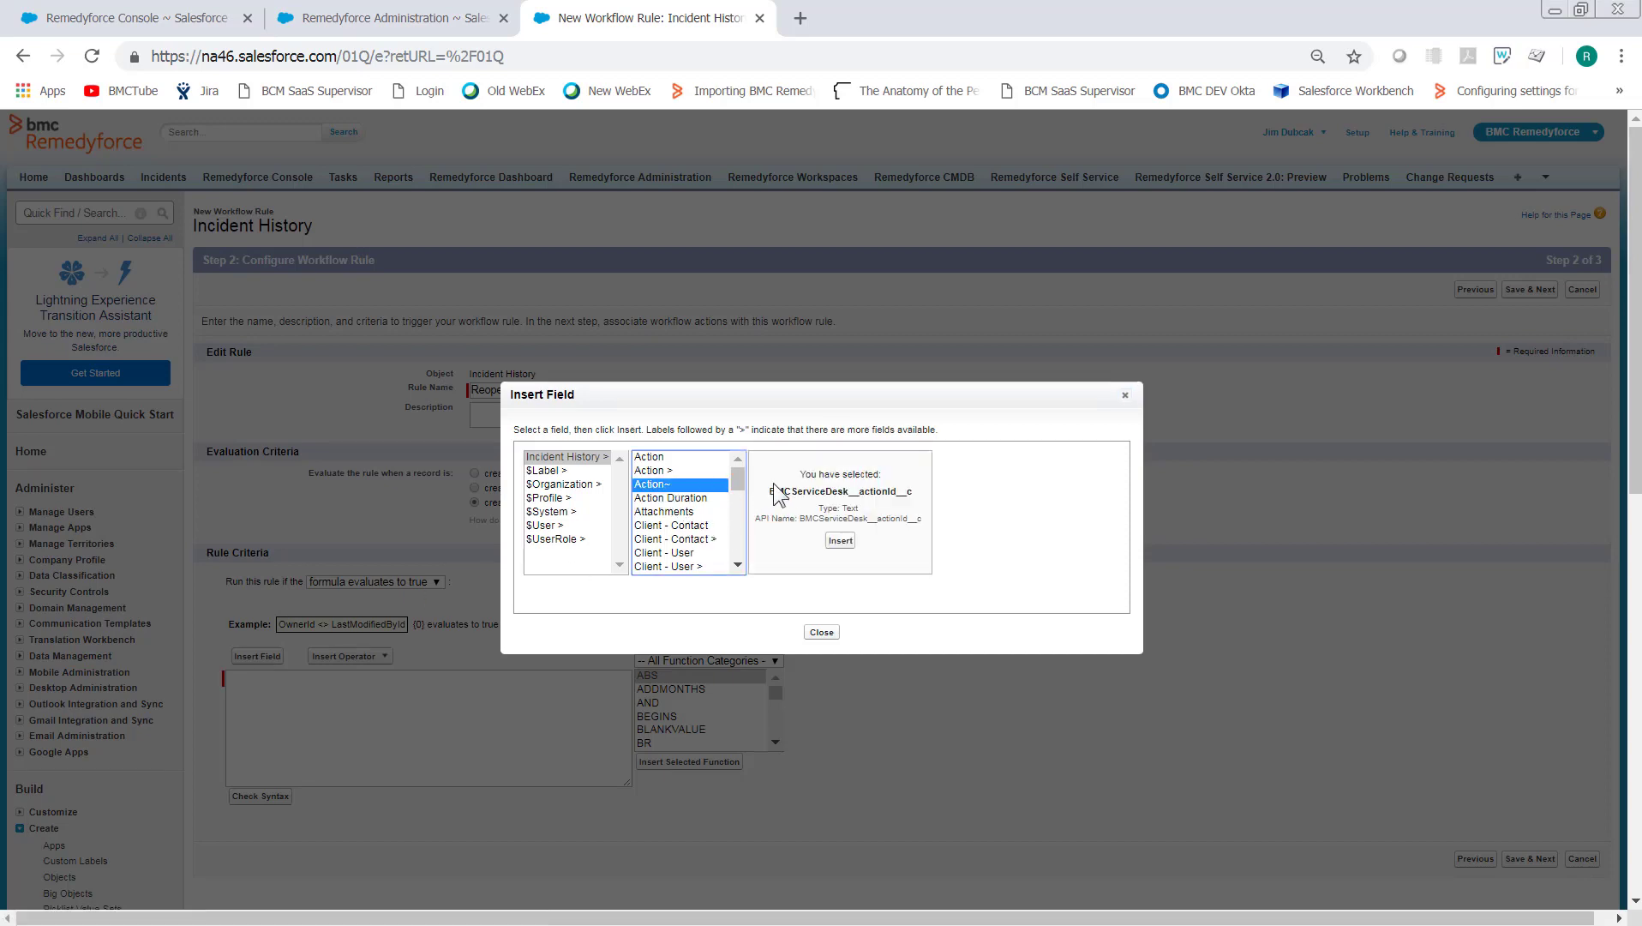
pyautogui.click(840, 540)
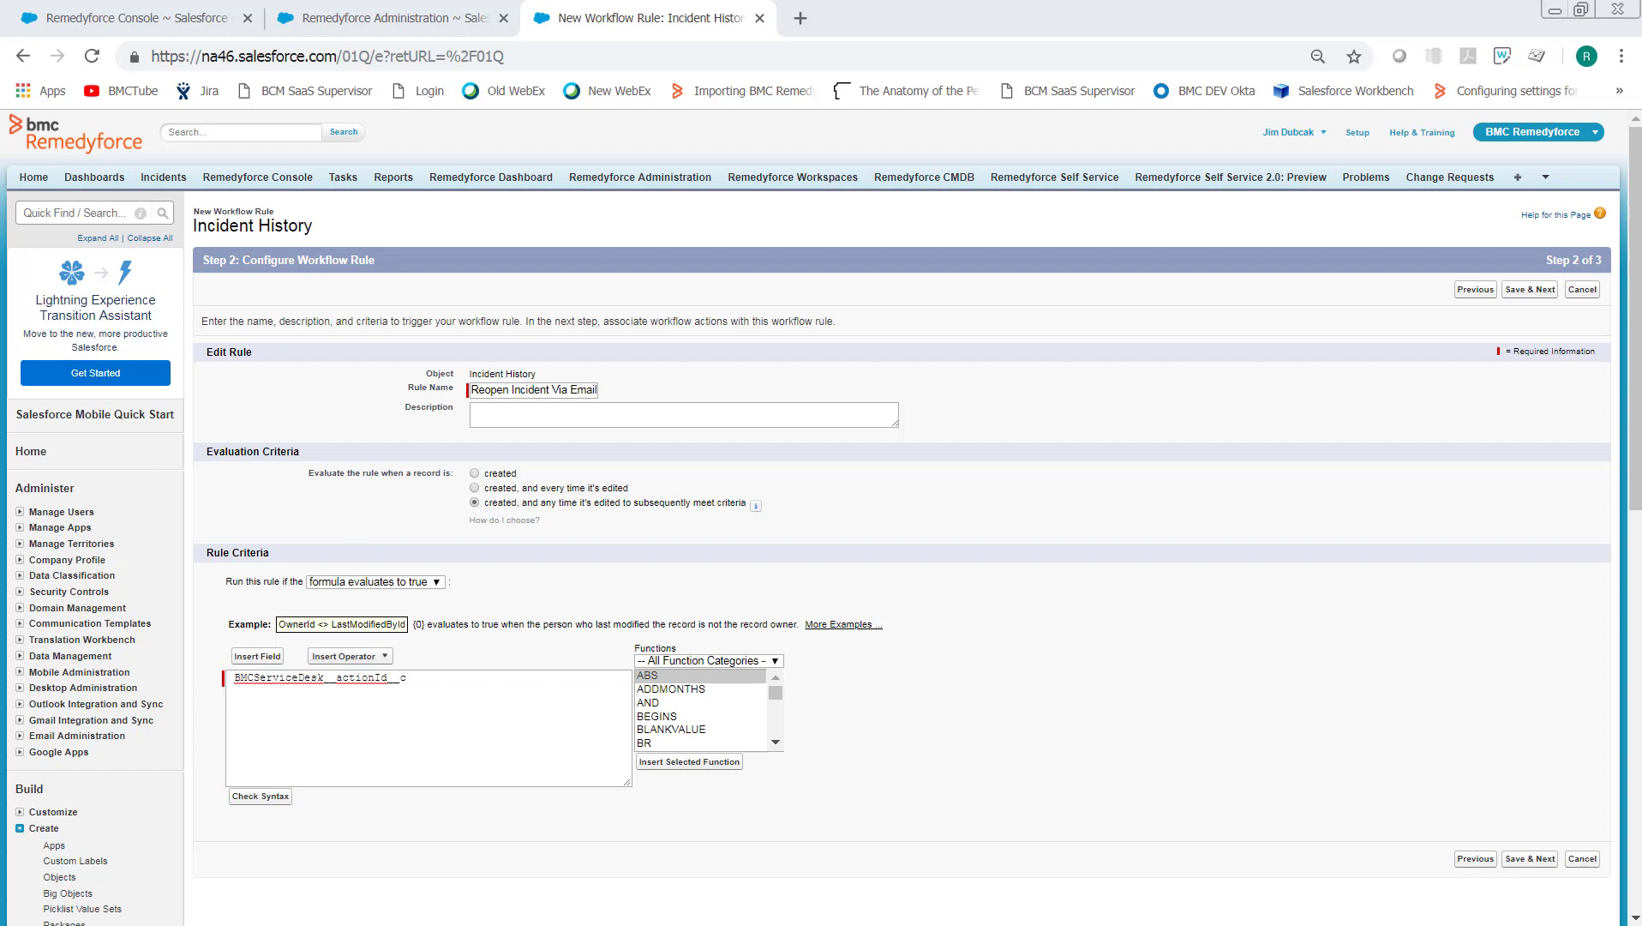
pyautogui.write('= "Email Received"')
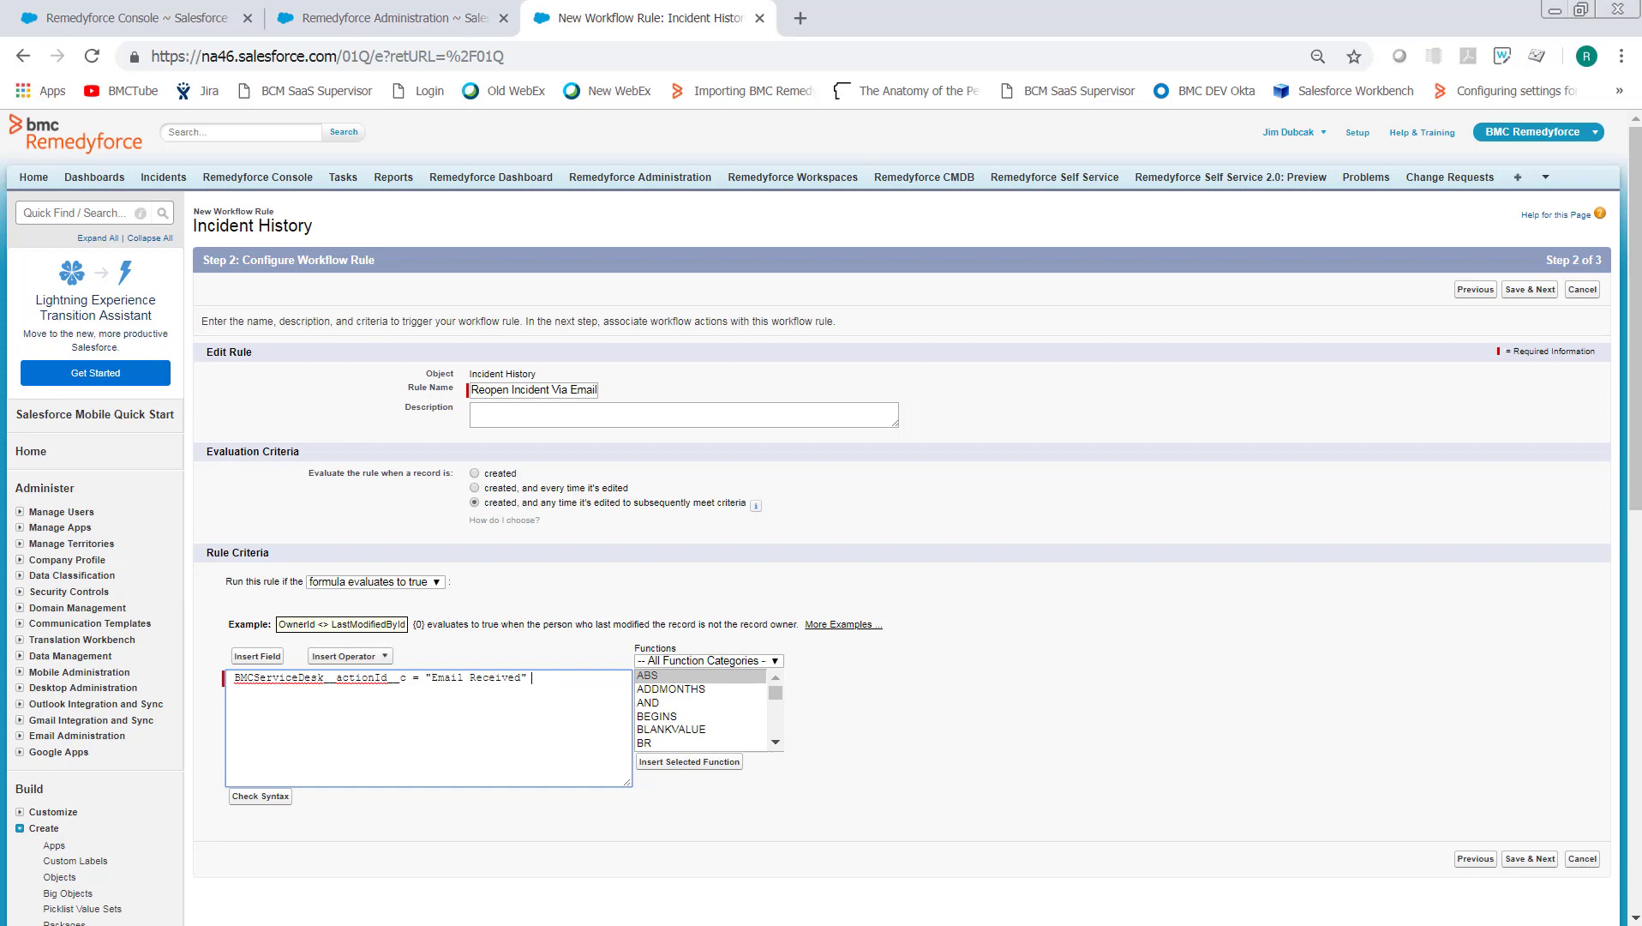
pyautogui.click(118, 26)
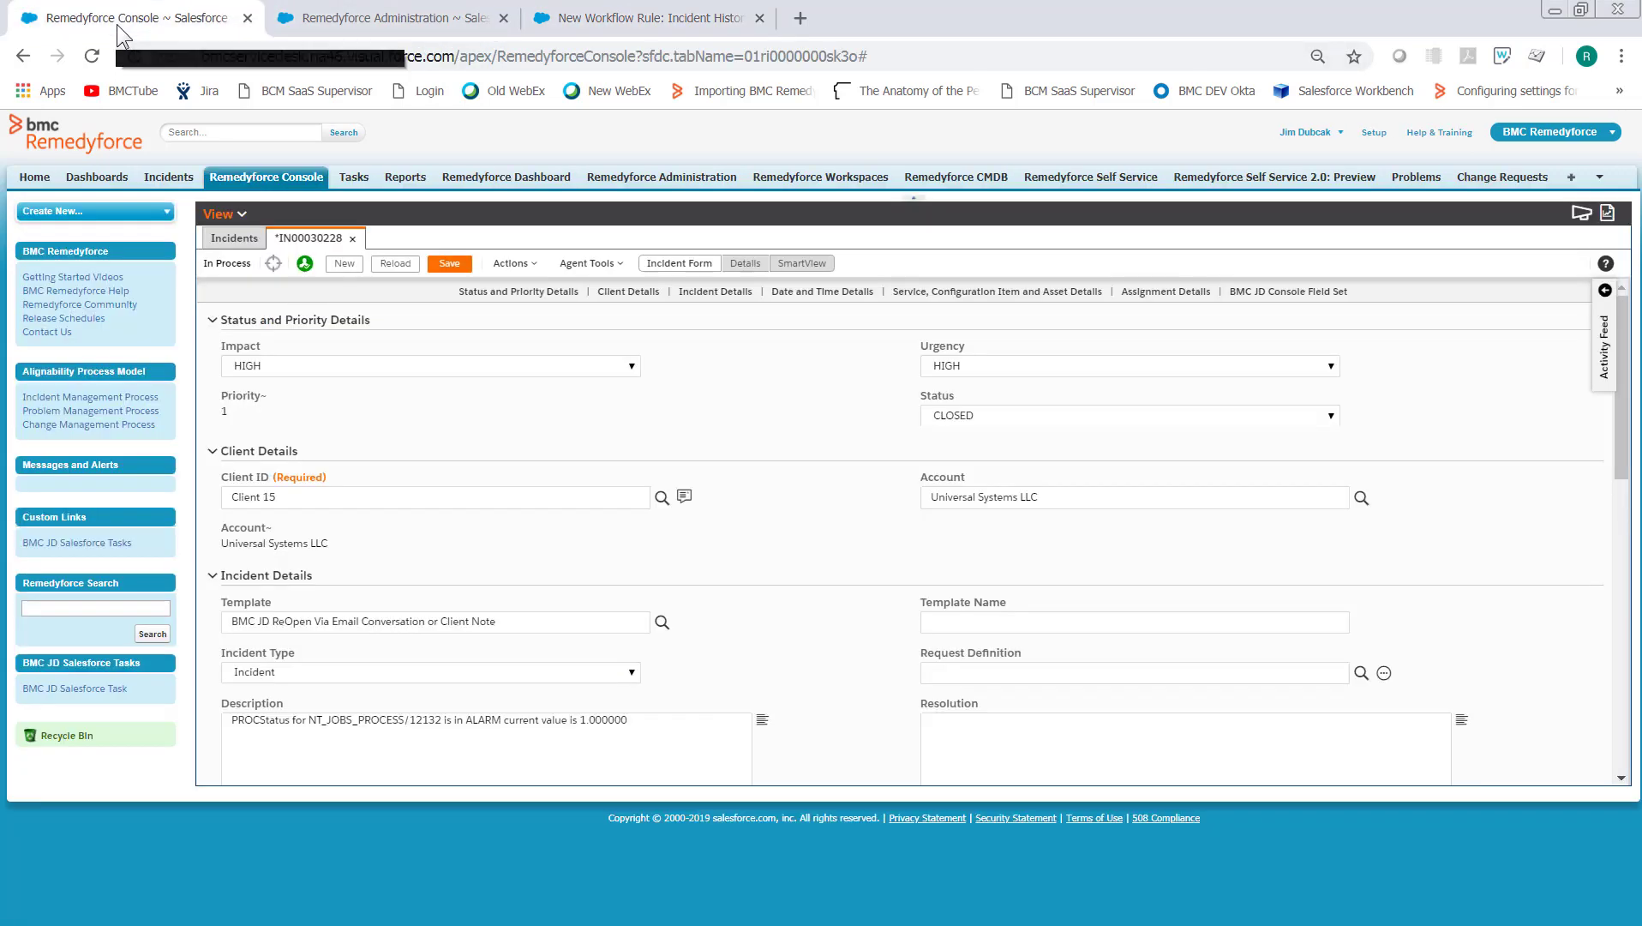
pyautogui.click(1093, 415)
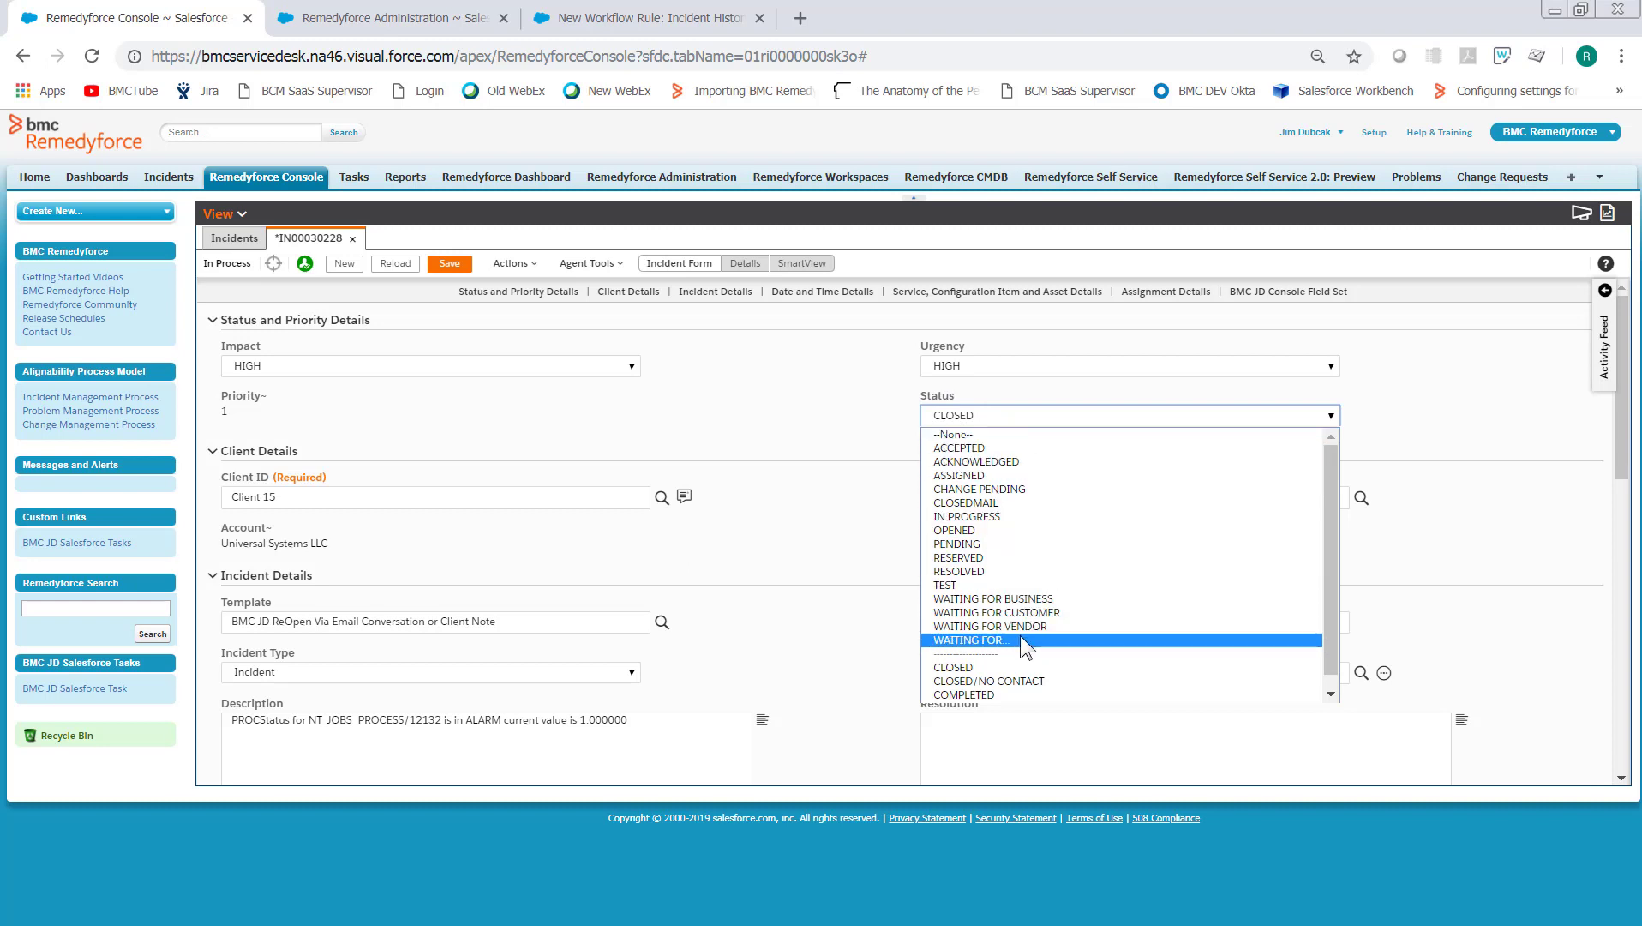
pyautogui.moveTo(1330, 572); pyautogui.dragTo(1335, 628)
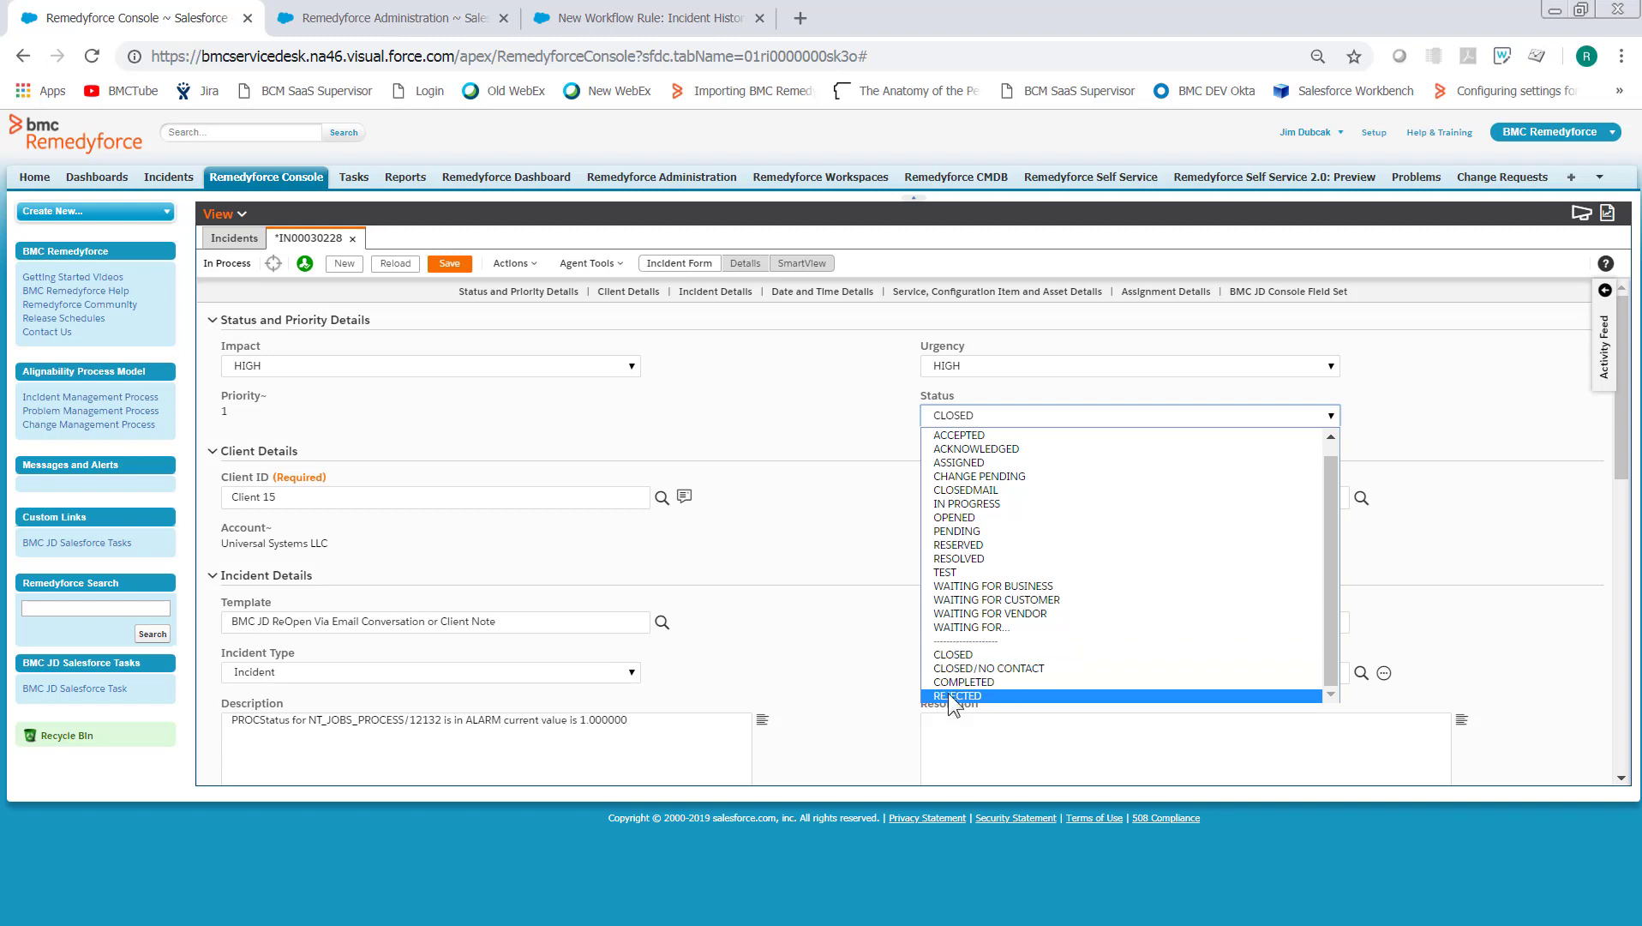
pyautogui.click(606, 20)
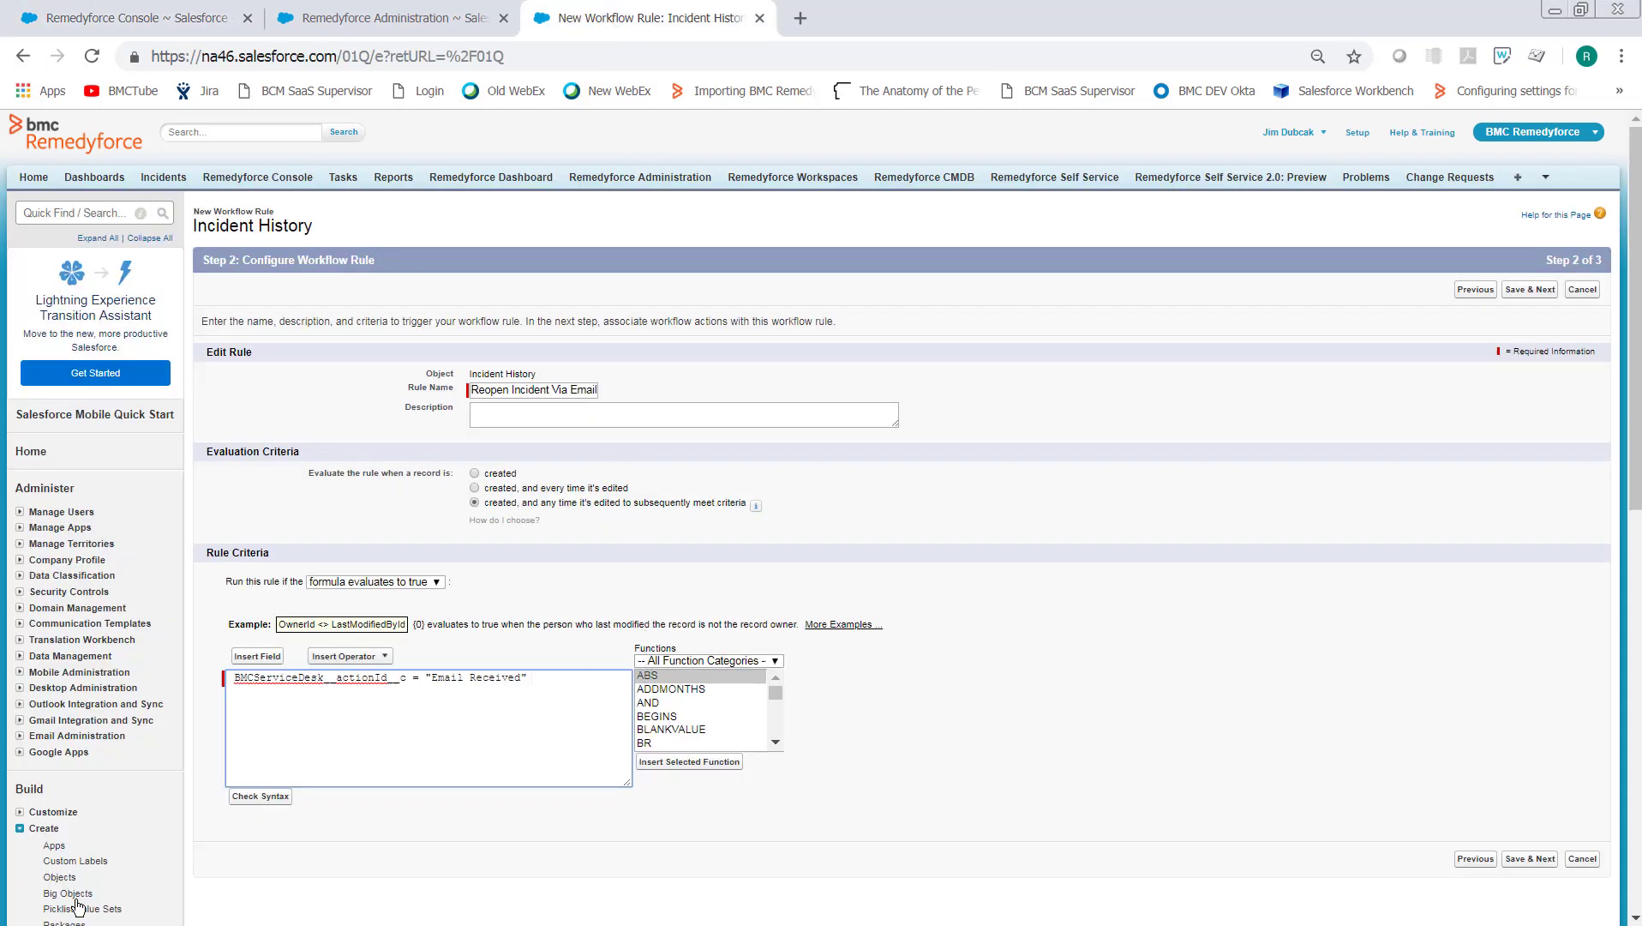
# Append an AND condition requiring the related incident's State Open field = False.
pyautogui.write('&&')
pyautogui.click(267, 656)
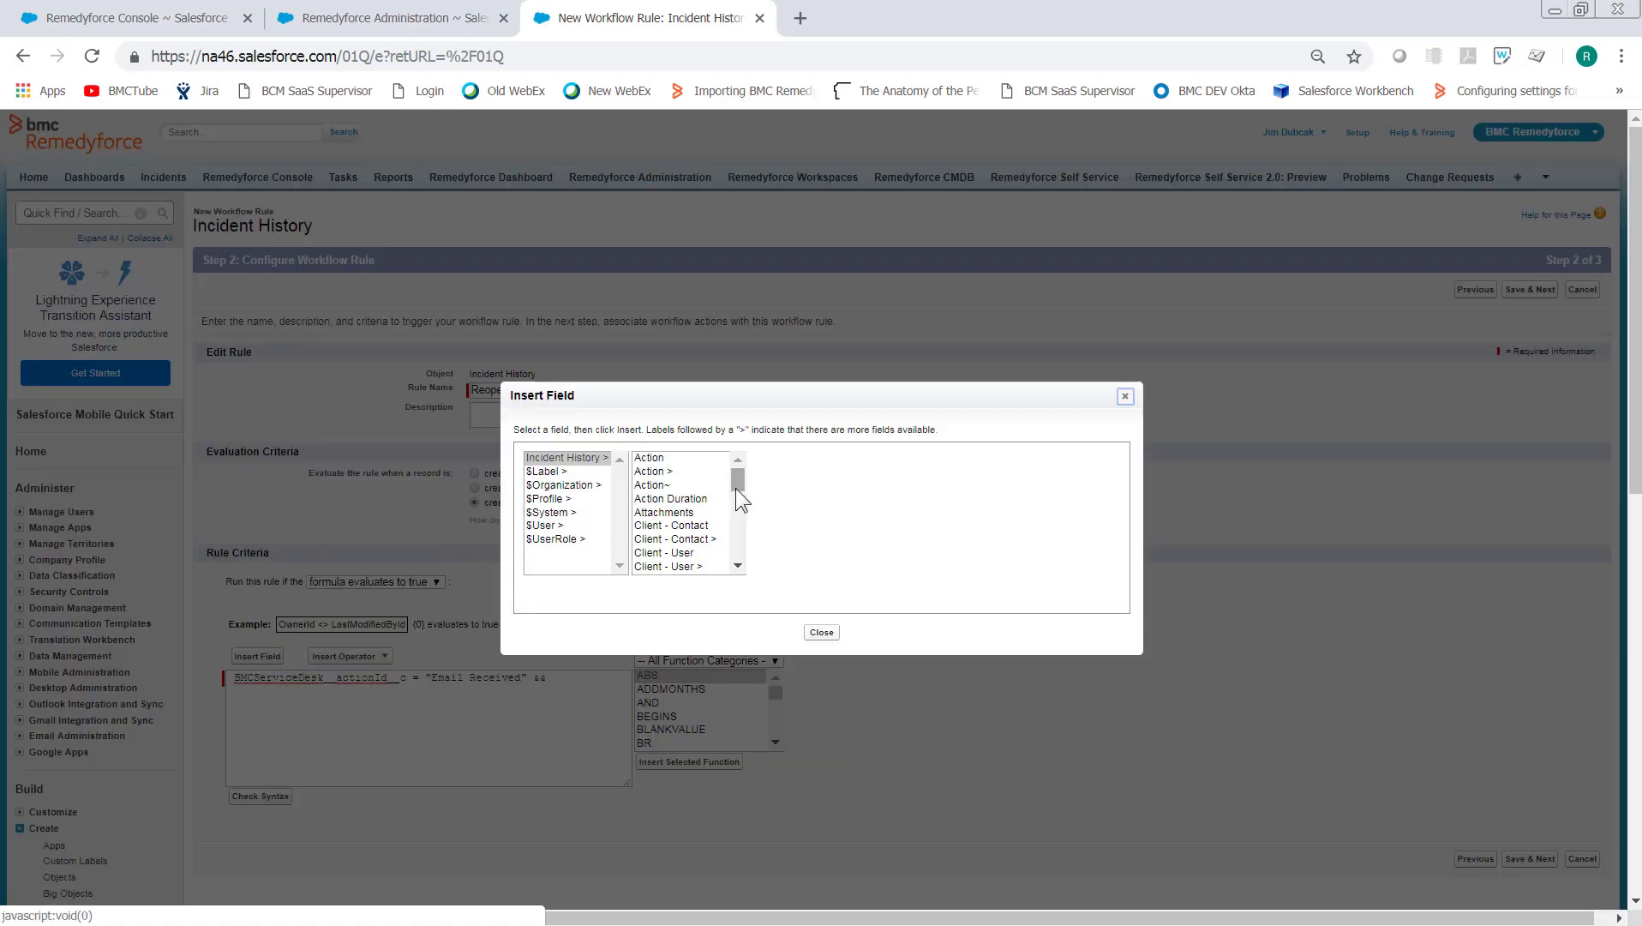
pyautogui.moveTo(735, 481); pyautogui.dragTo(746, 520)
pyautogui.click(675, 525)
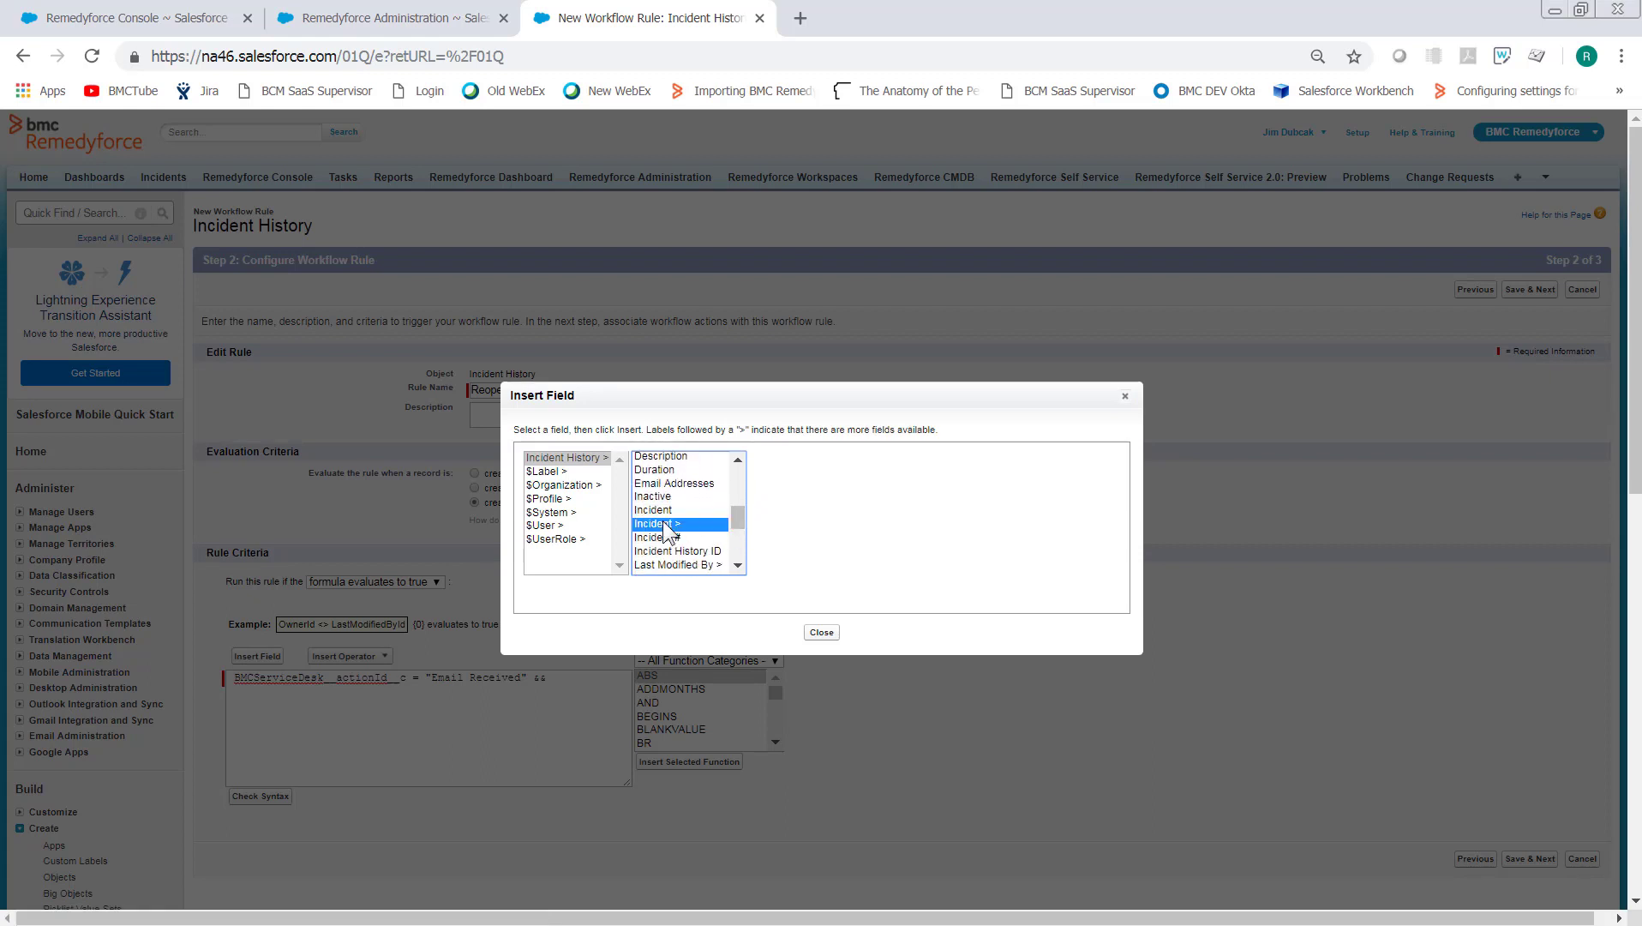
pyautogui.moveTo(950, 478); pyautogui.dragTo(968, 540)
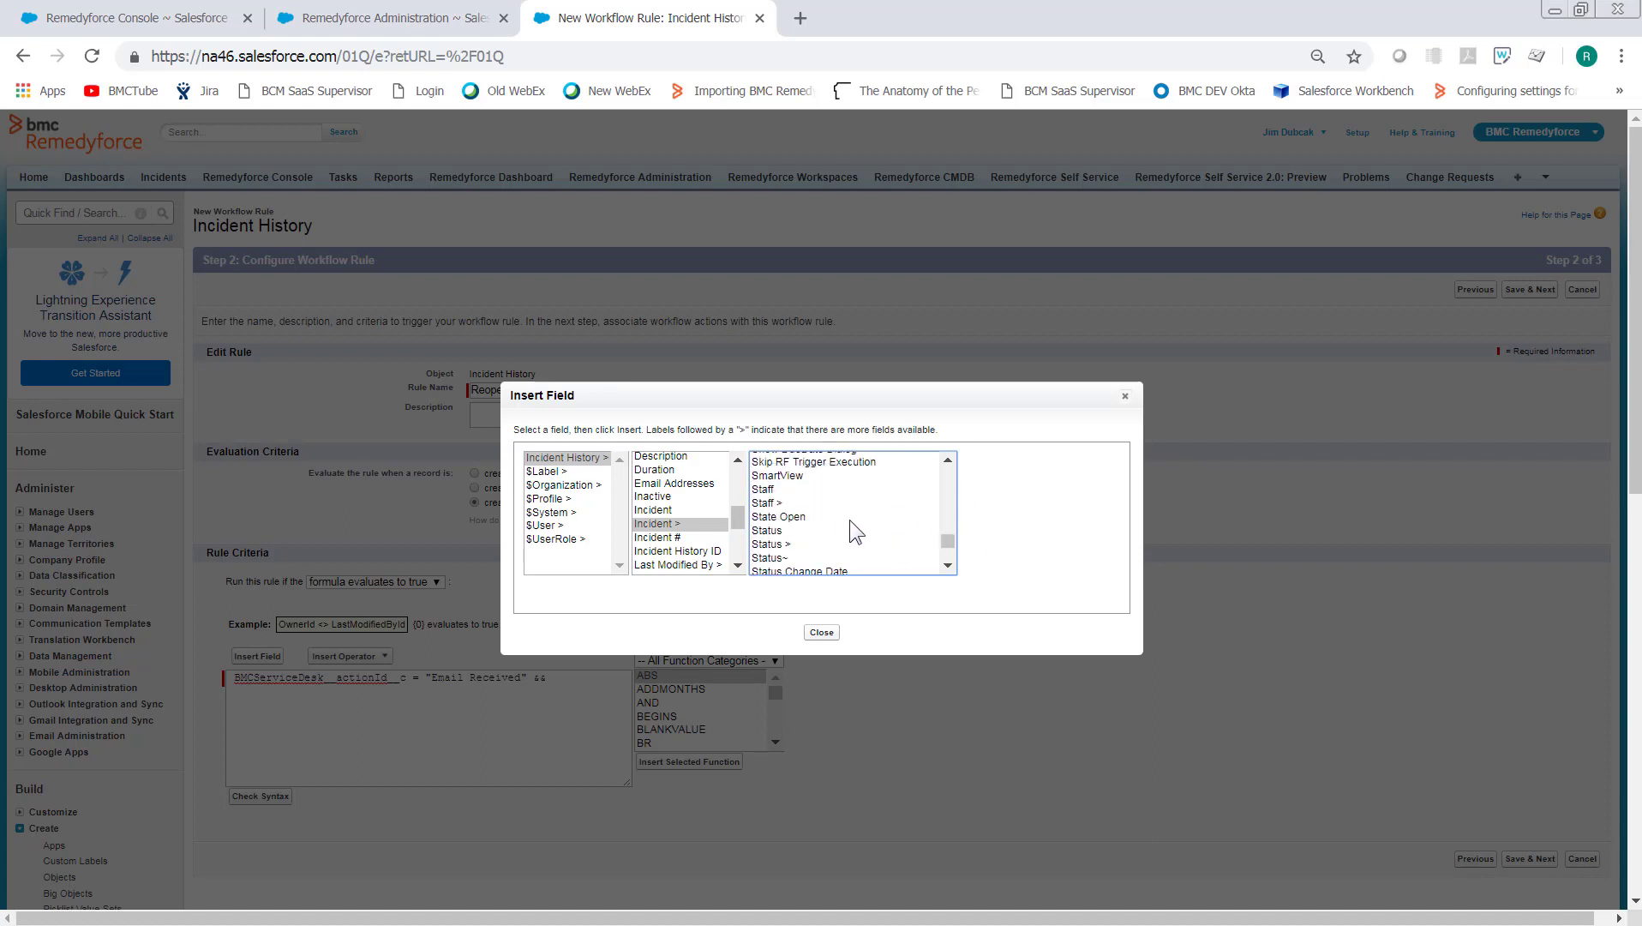
pyautogui.click(808, 520)
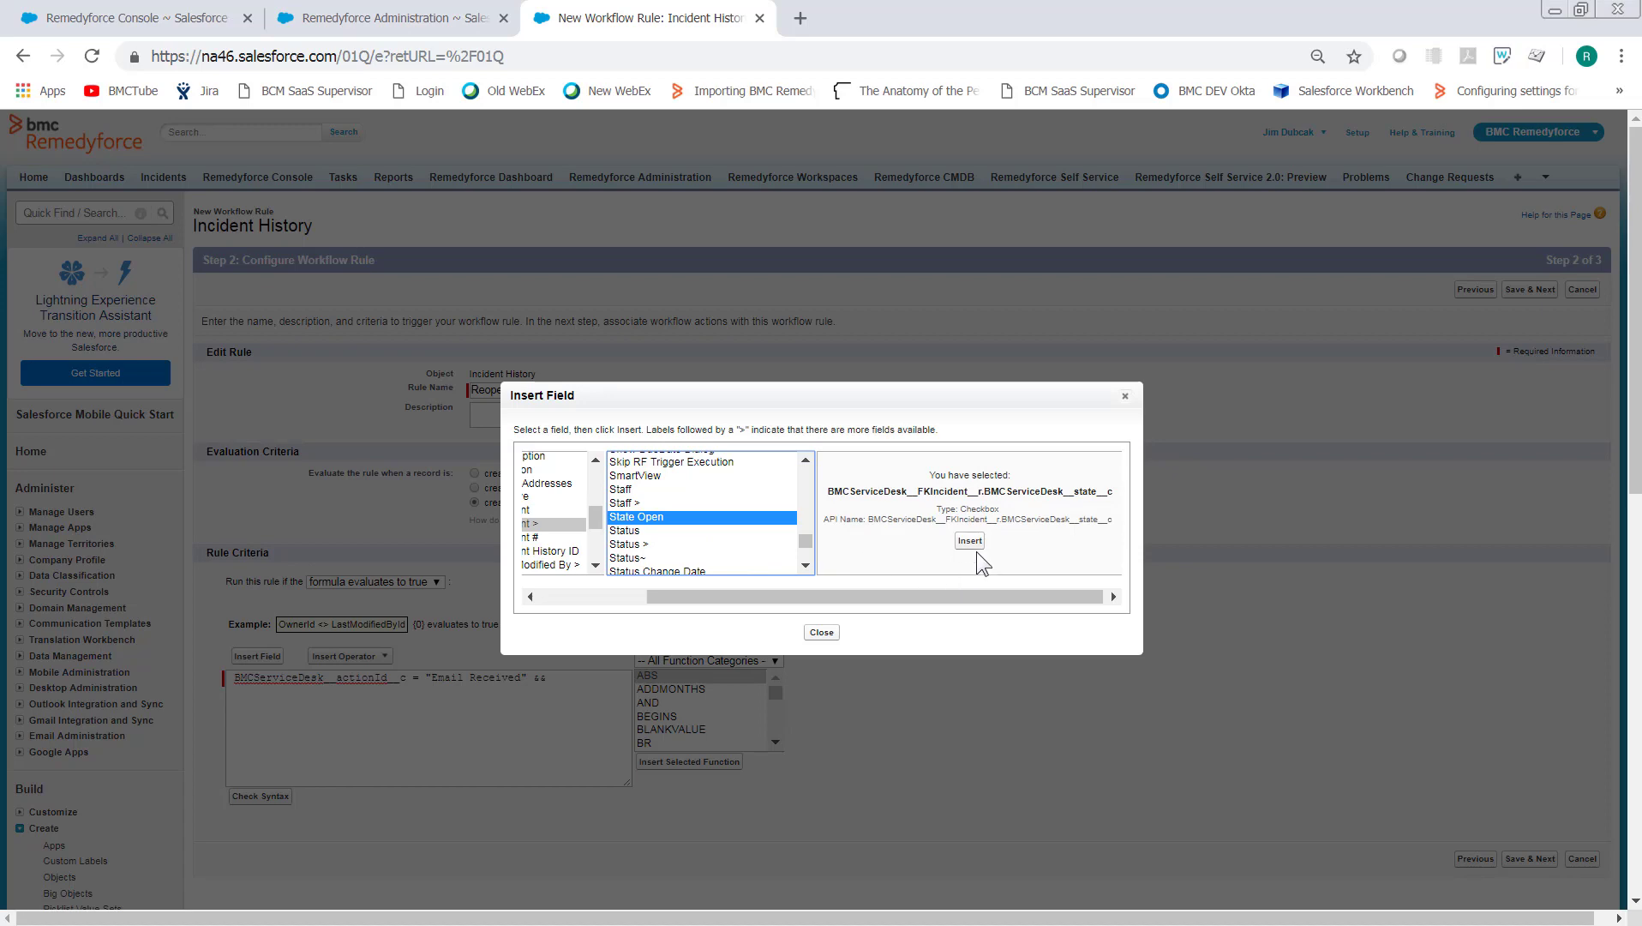
pyautogui.click(960, 546)
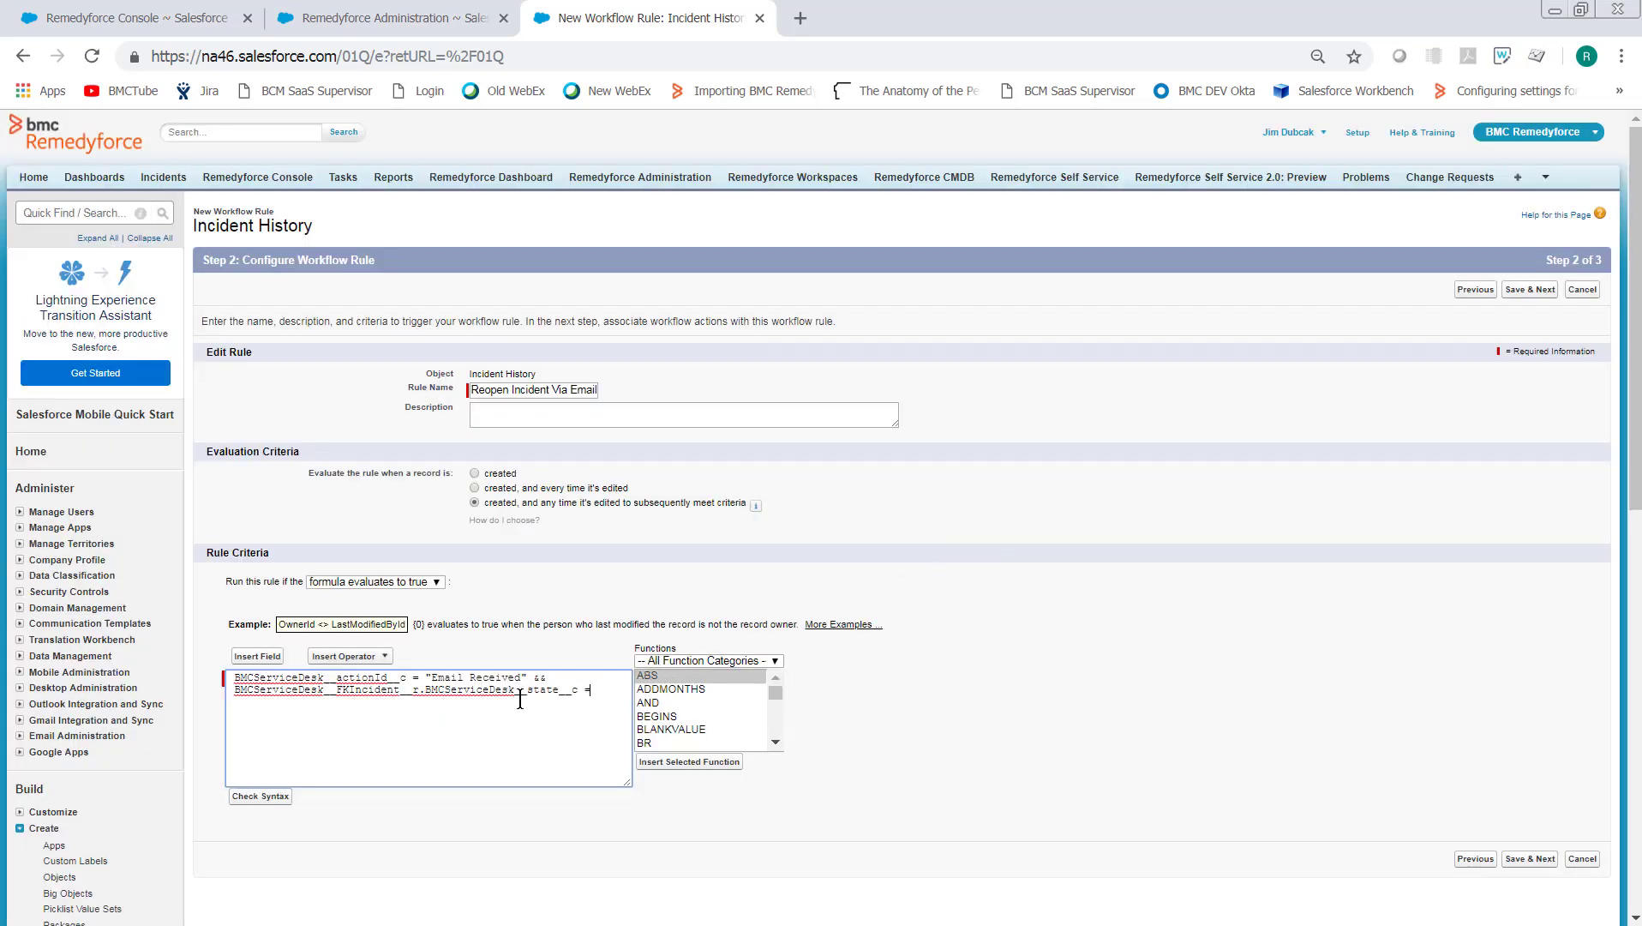
pyautogui.write('False')
# Check the formula syntax, save the criteria, and bring up the Add Workflow Action choices.
pyautogui.click(260, 795)
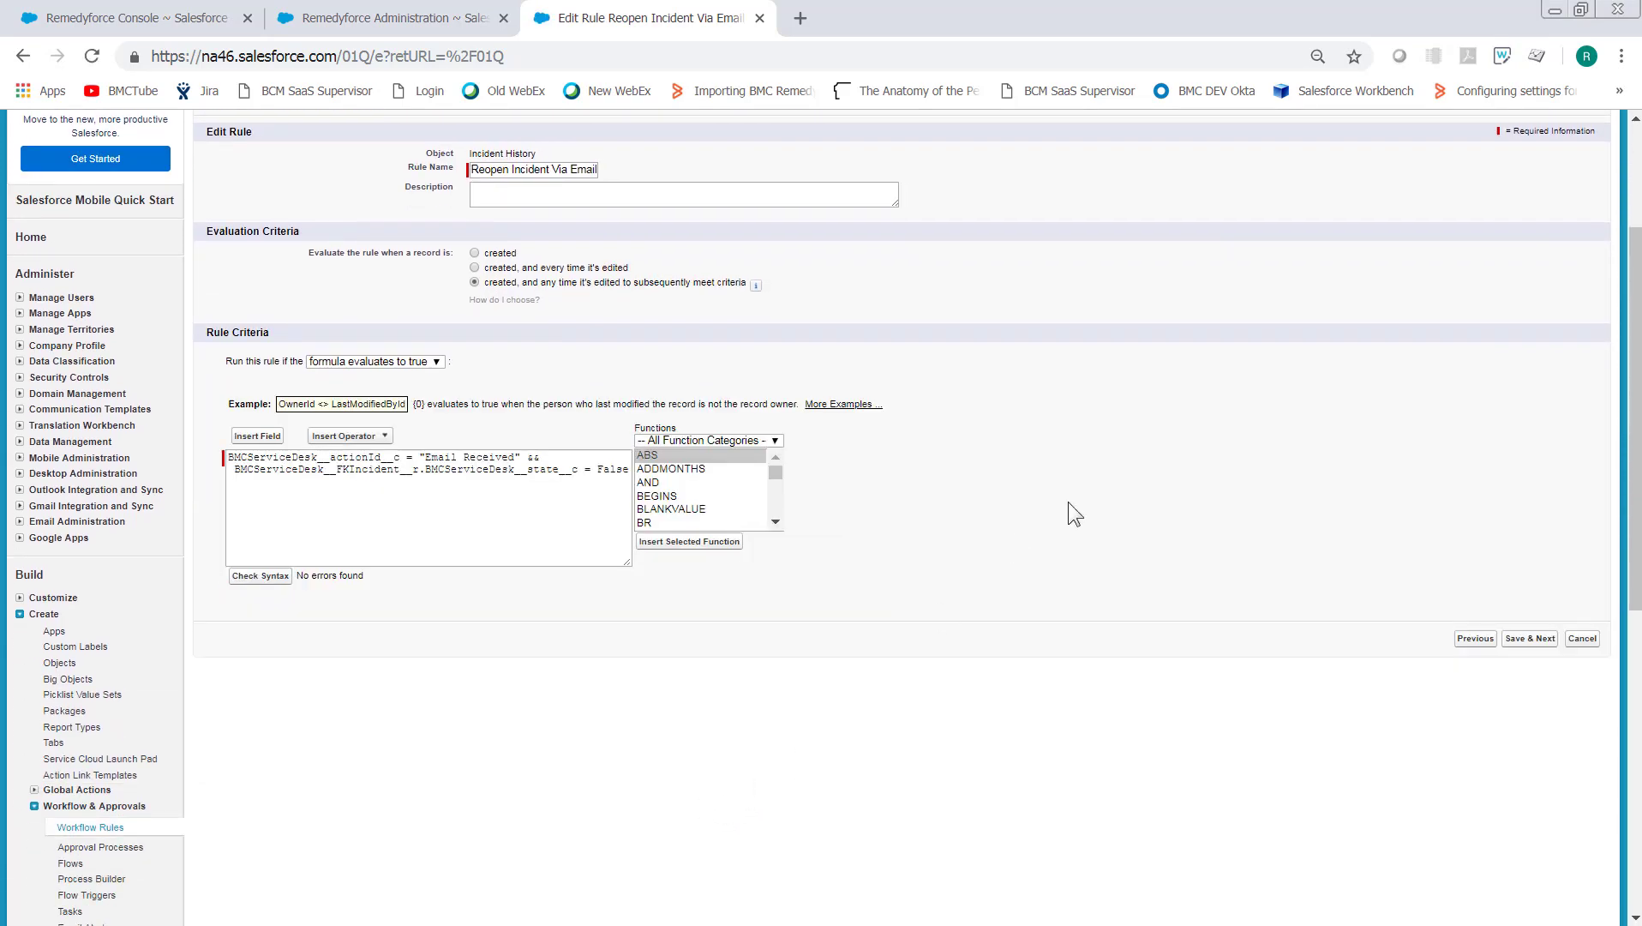
pyautogui.click(1530, 283)
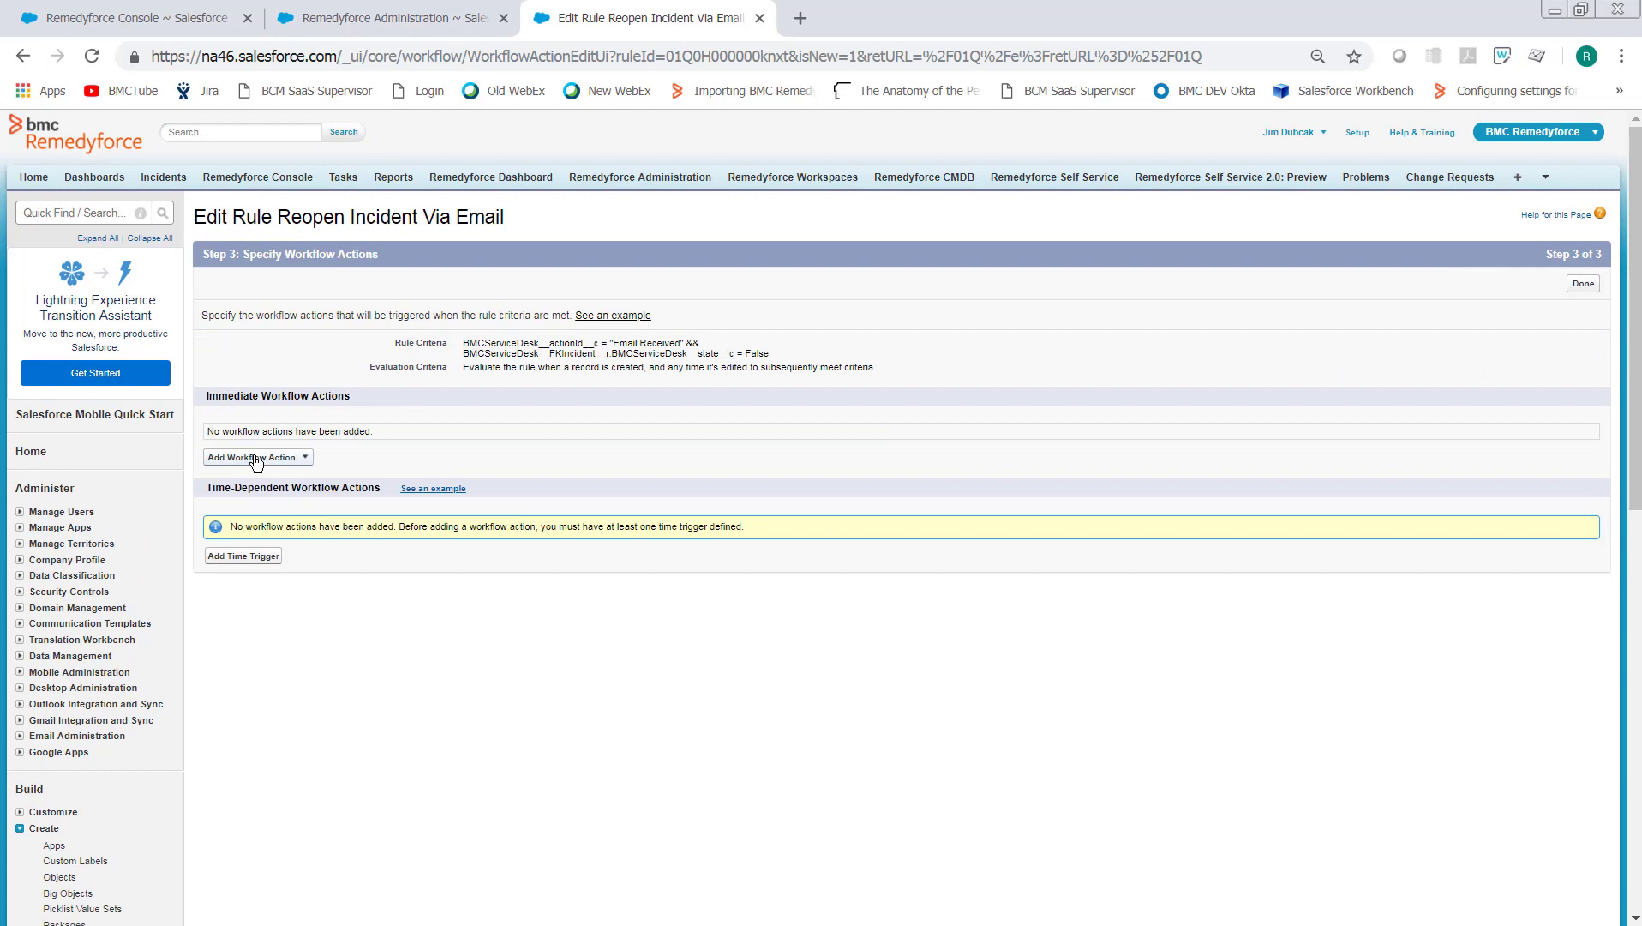
pyautogui.click(257, 457)
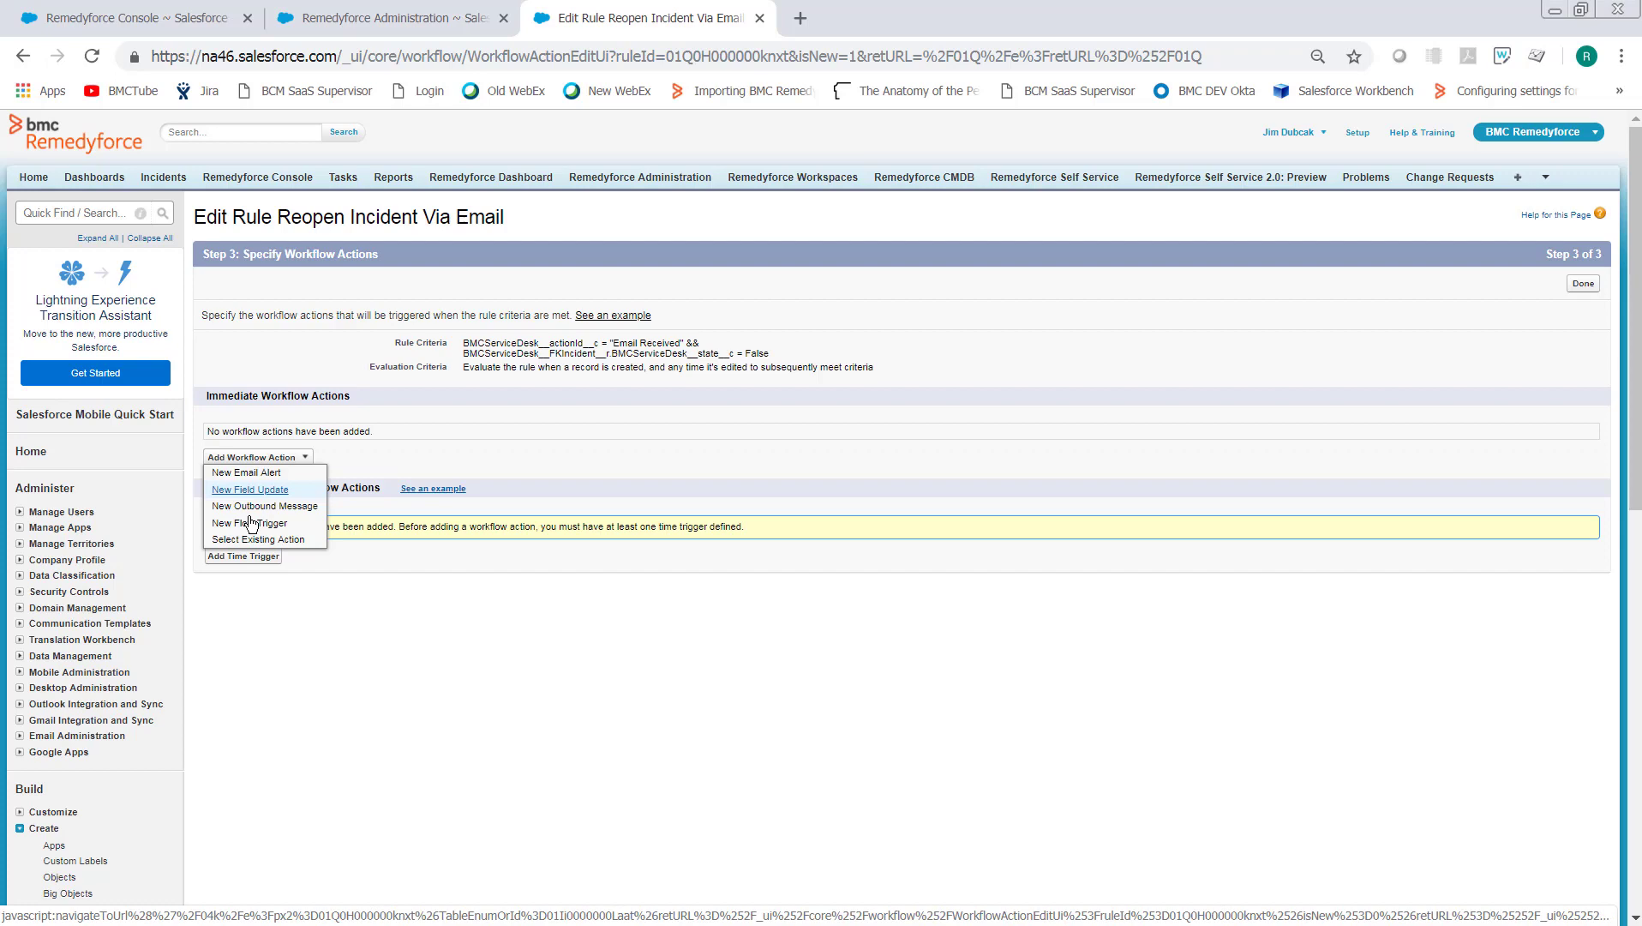
# Filter existing actions to Field Update and add BMC JD - Template w/Status to the selected actions.
pyautogui.click(253, 542)
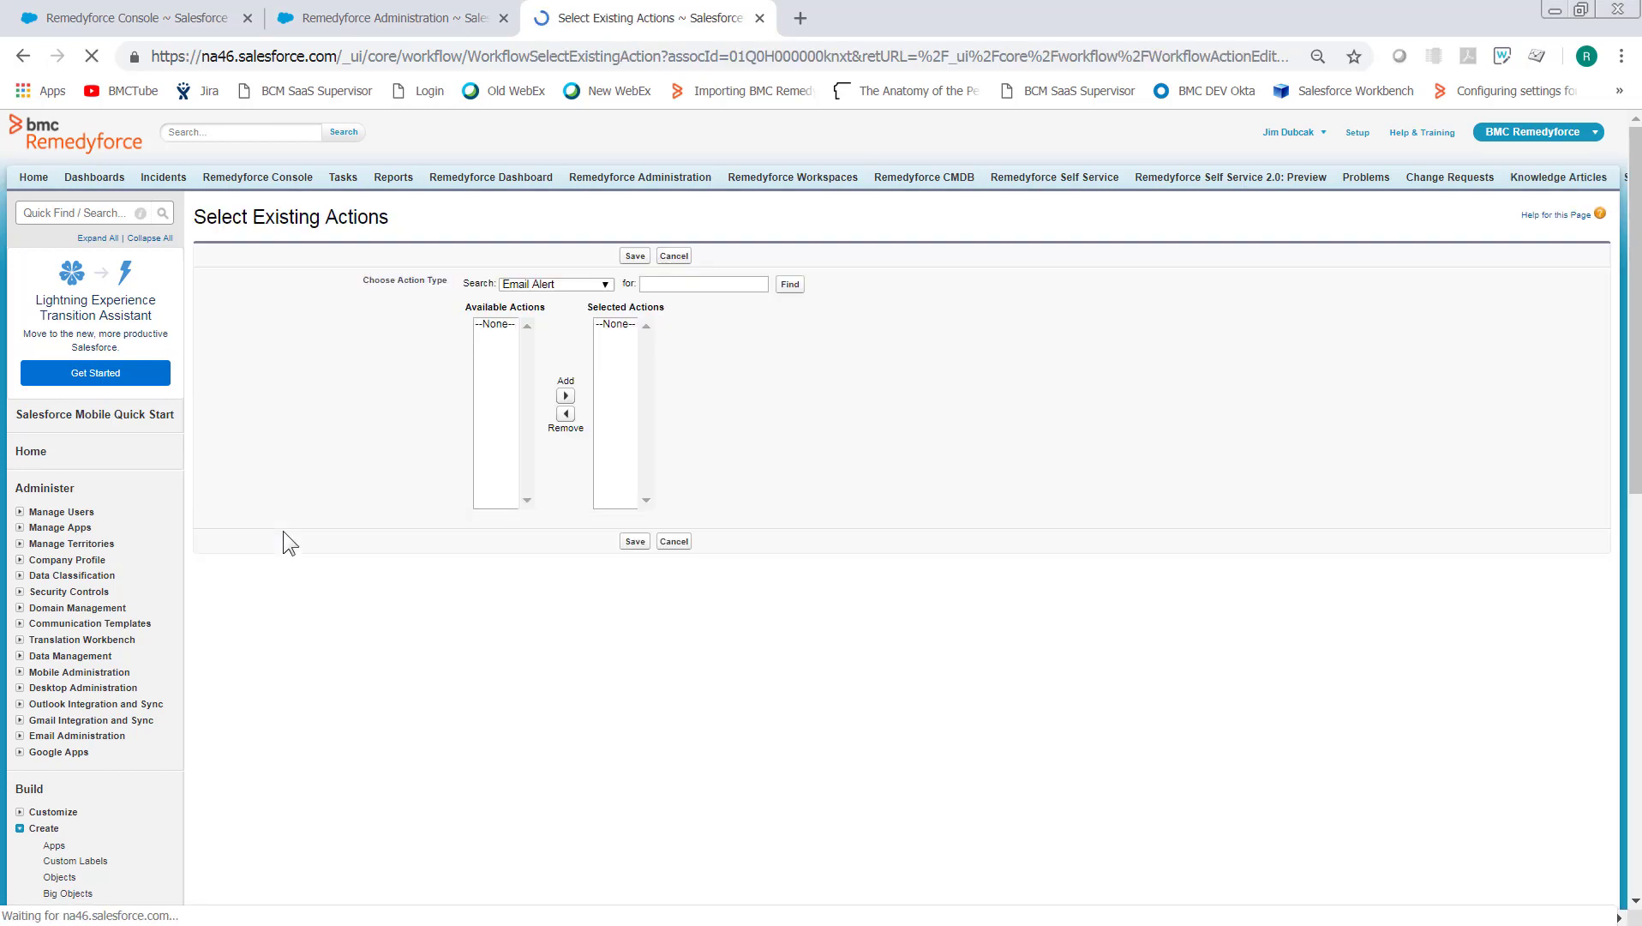
pyautogui.click(571, 285)
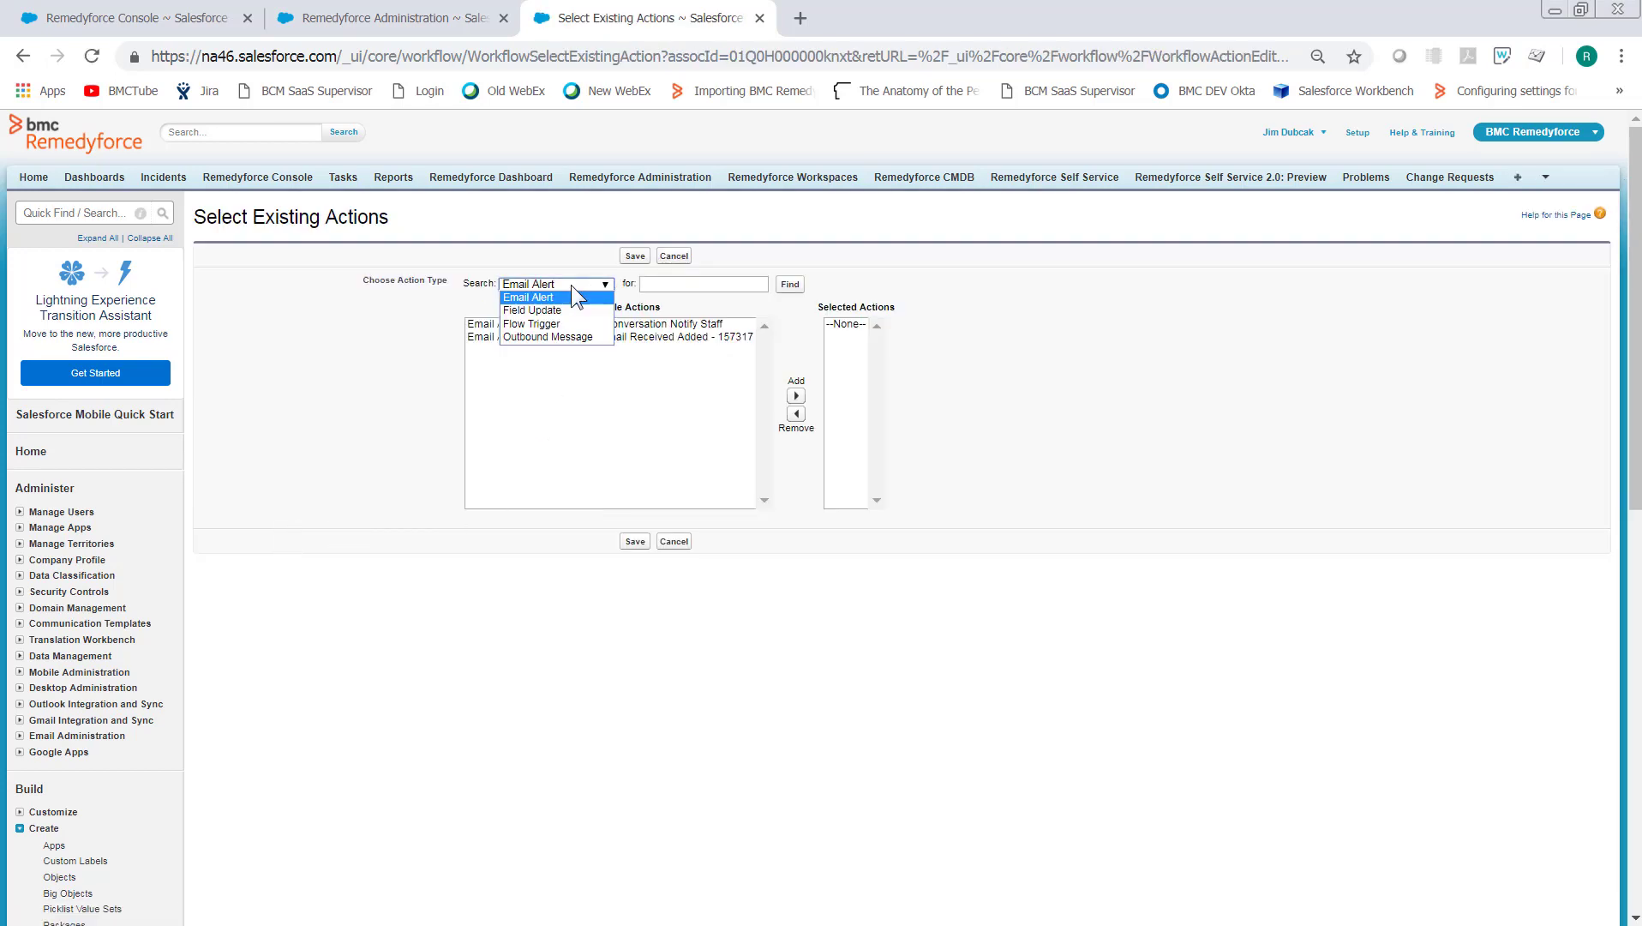
pyautogui.click(553, 307)
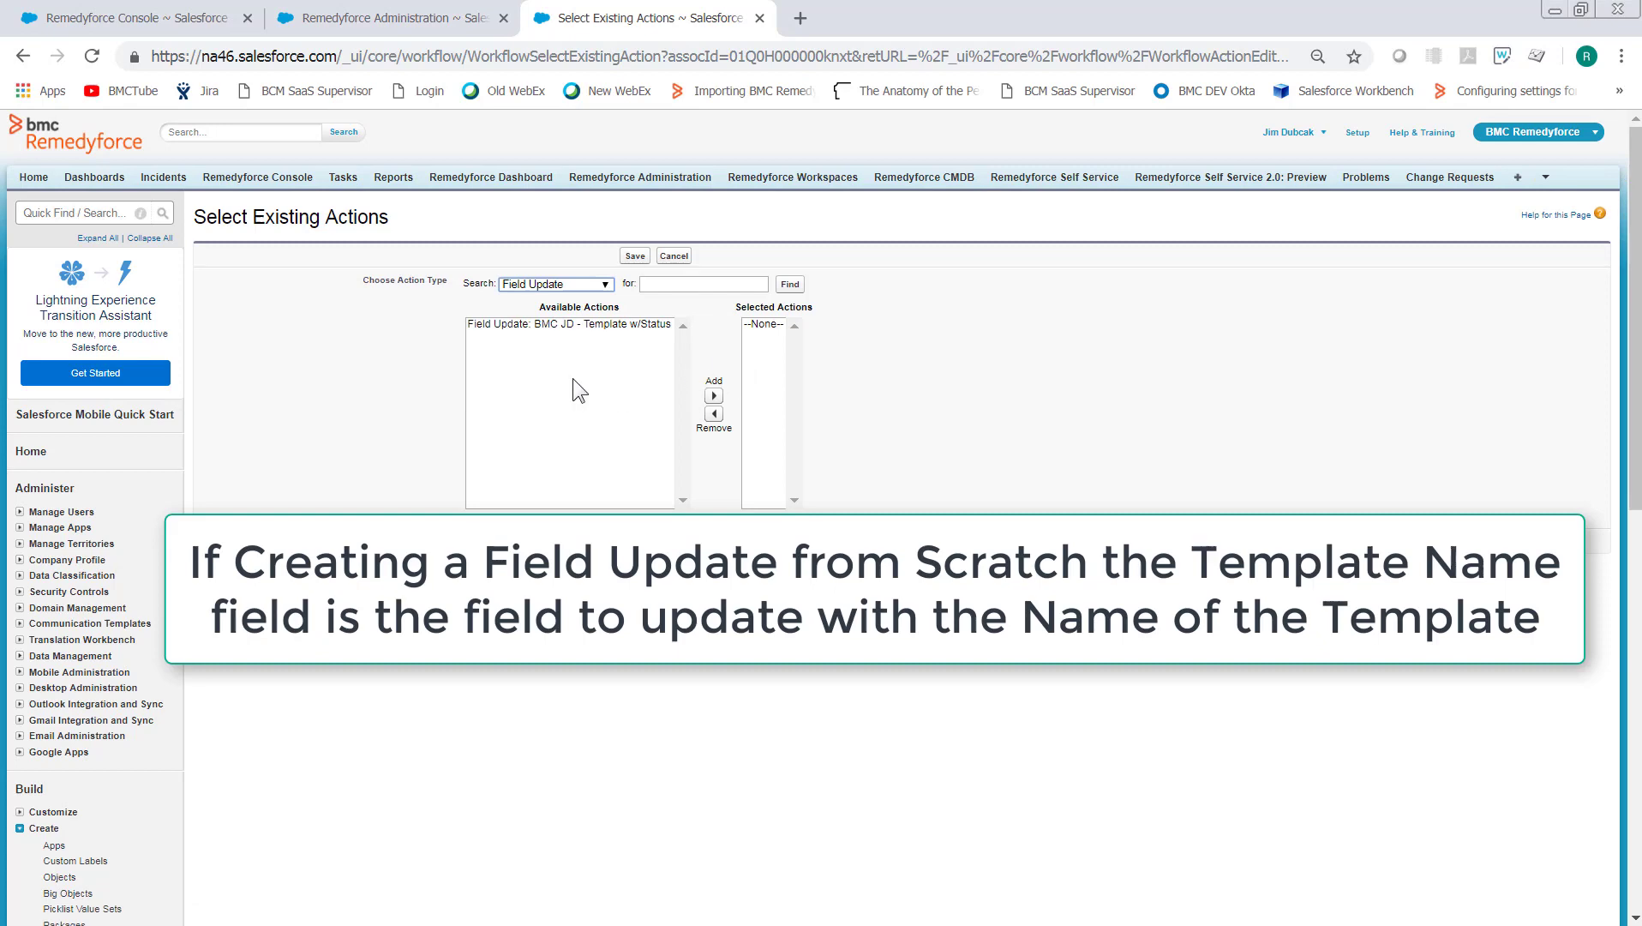
pyautogui.click(519, 327)
pyautogui.click(715, 397)
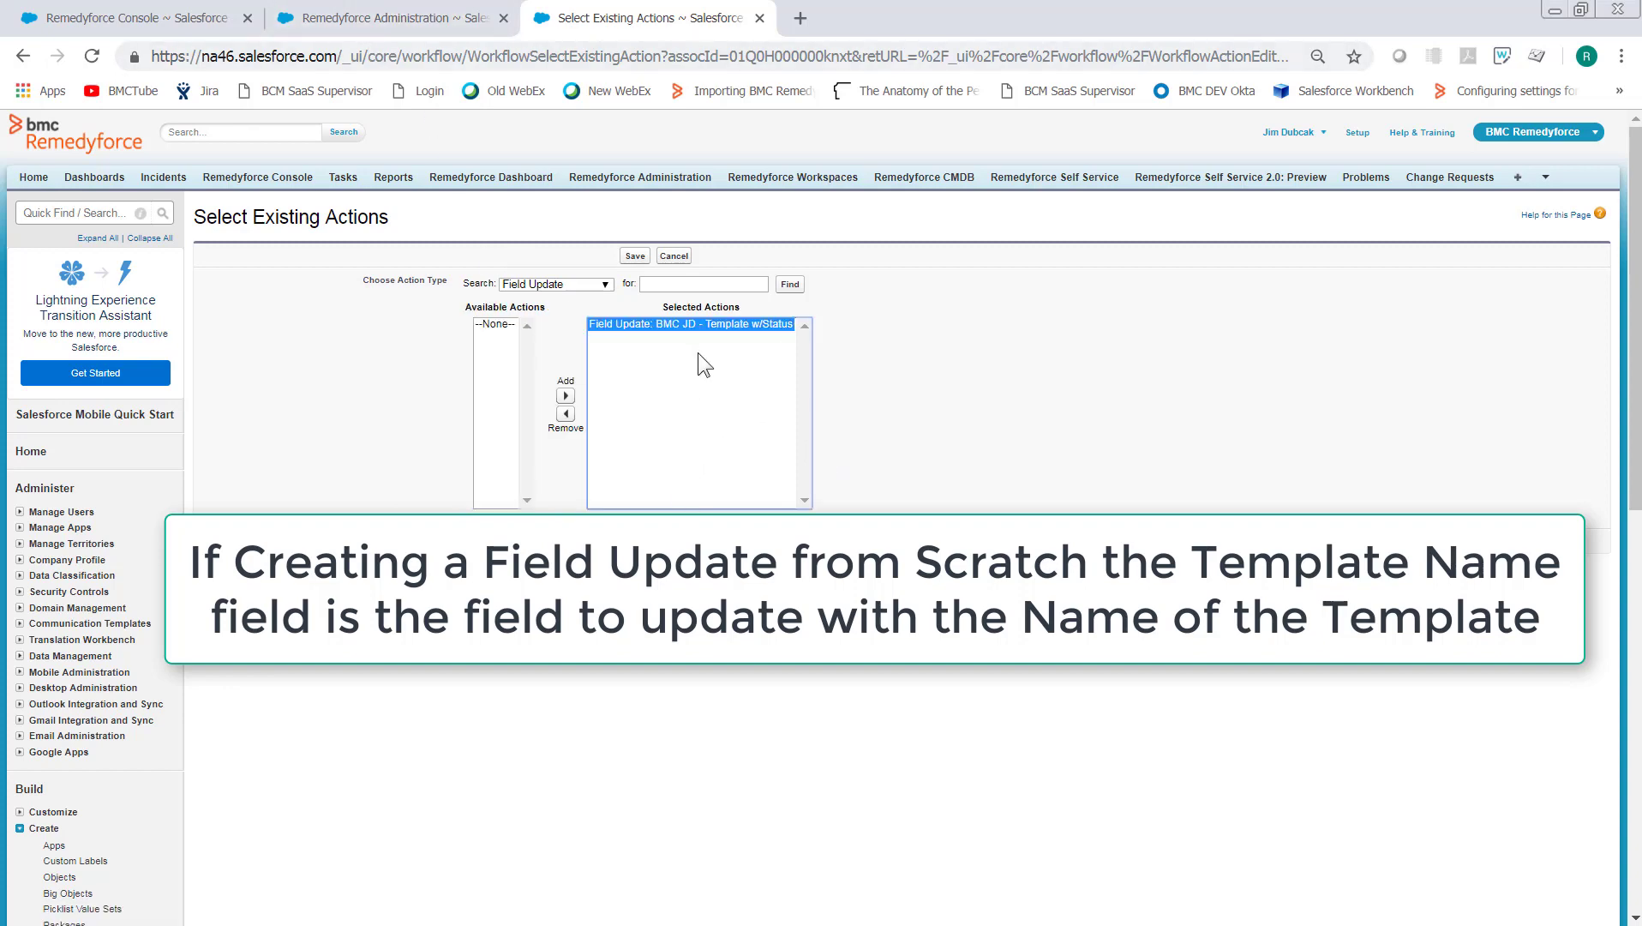
# Open the BMC JD ReOpen Via Email Conversation or Client Note template and view its Status, WAITING FOR....
pyautogui.click(402, 24)
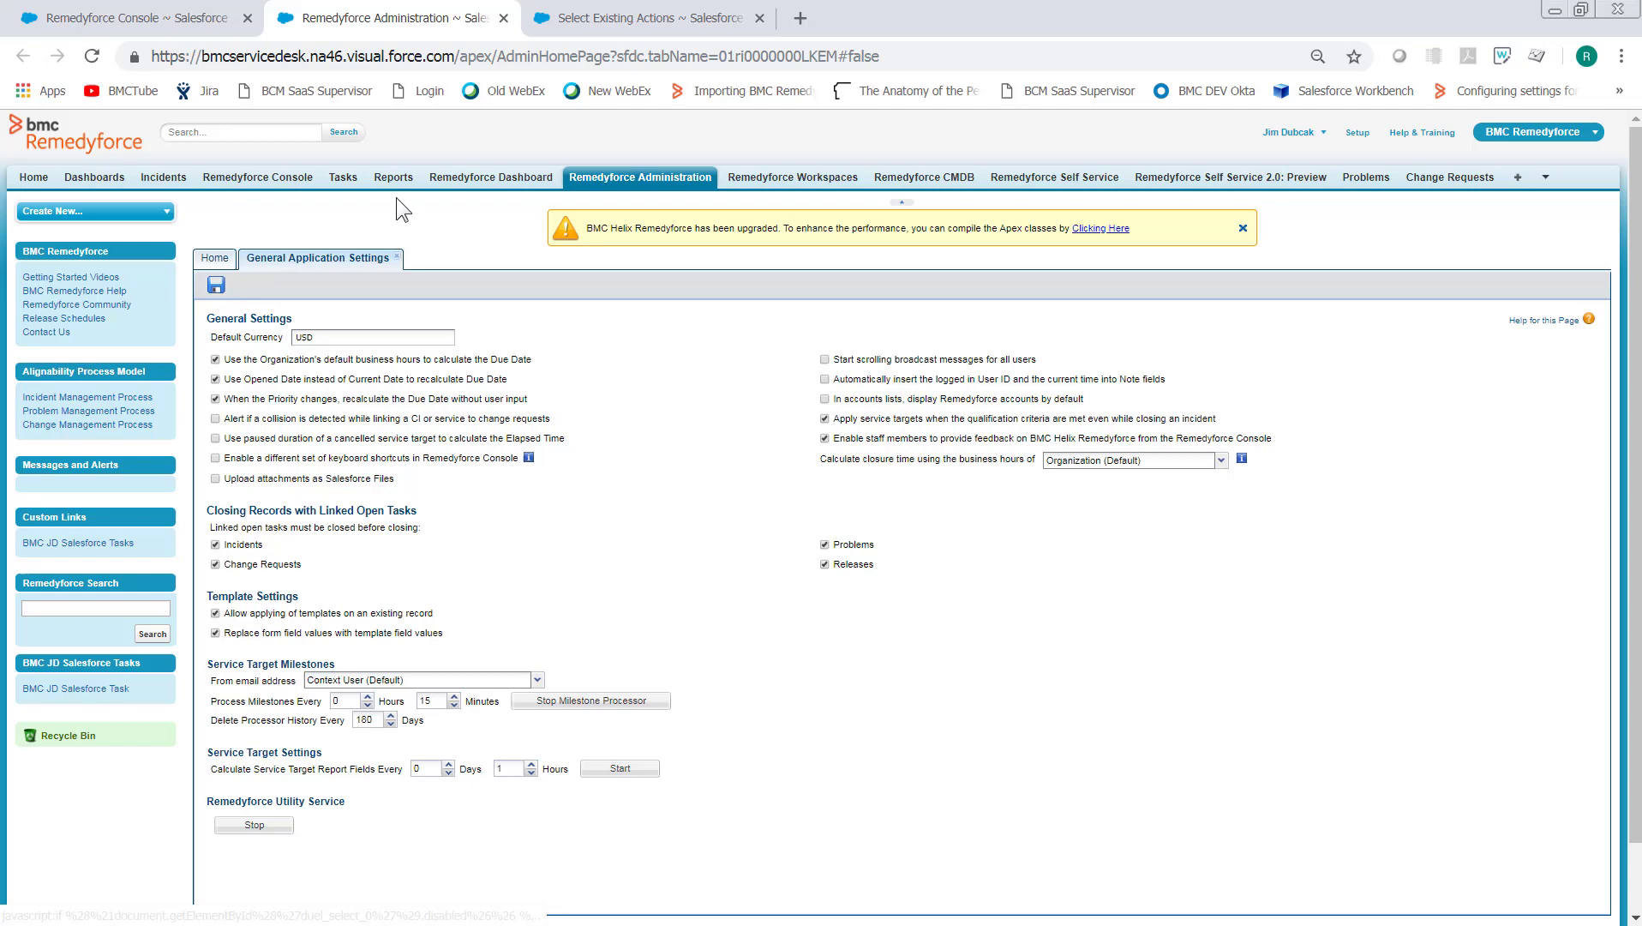
pyautogui.click(215, 261)
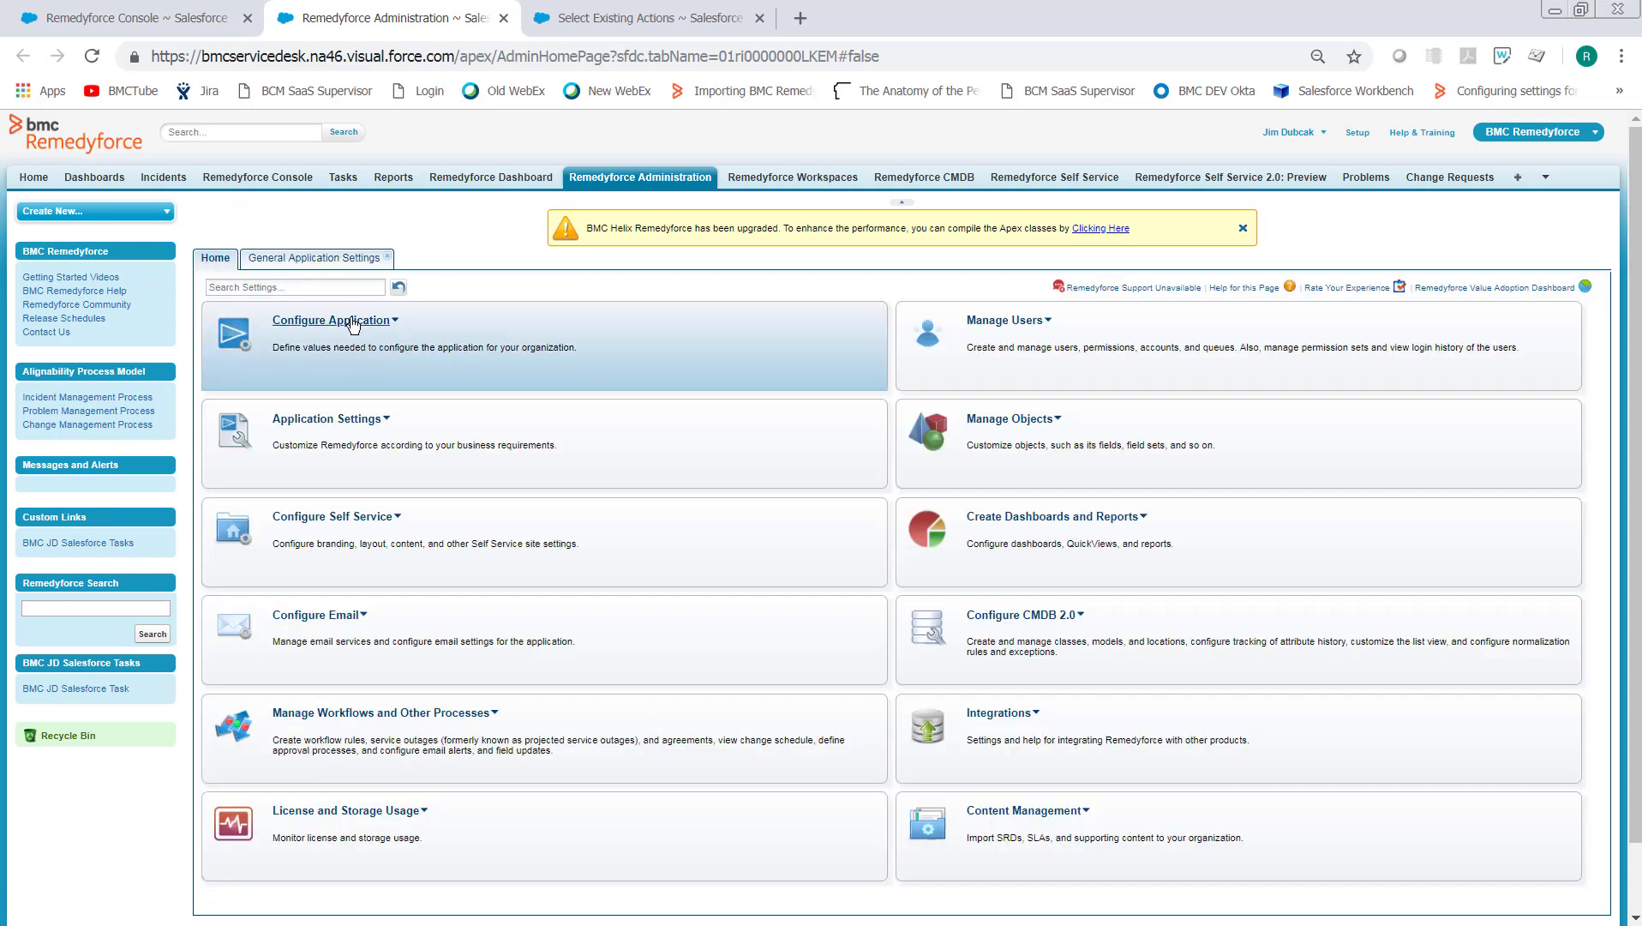
pyautogui.click(390, 321)
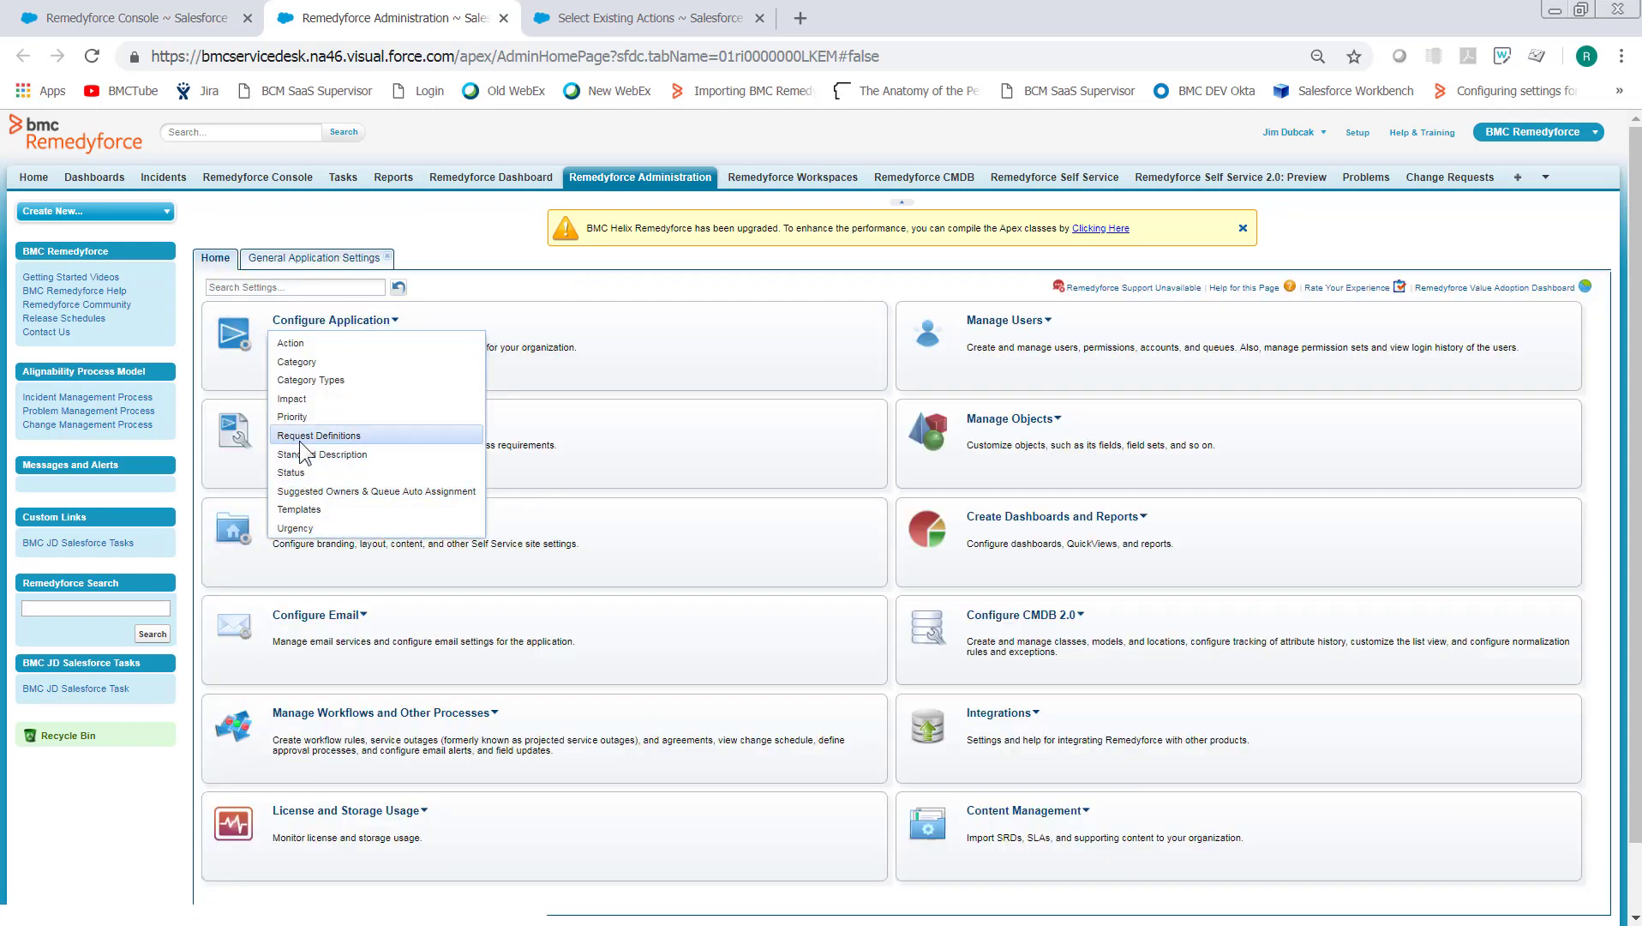
pyautogui.click(296, 509)
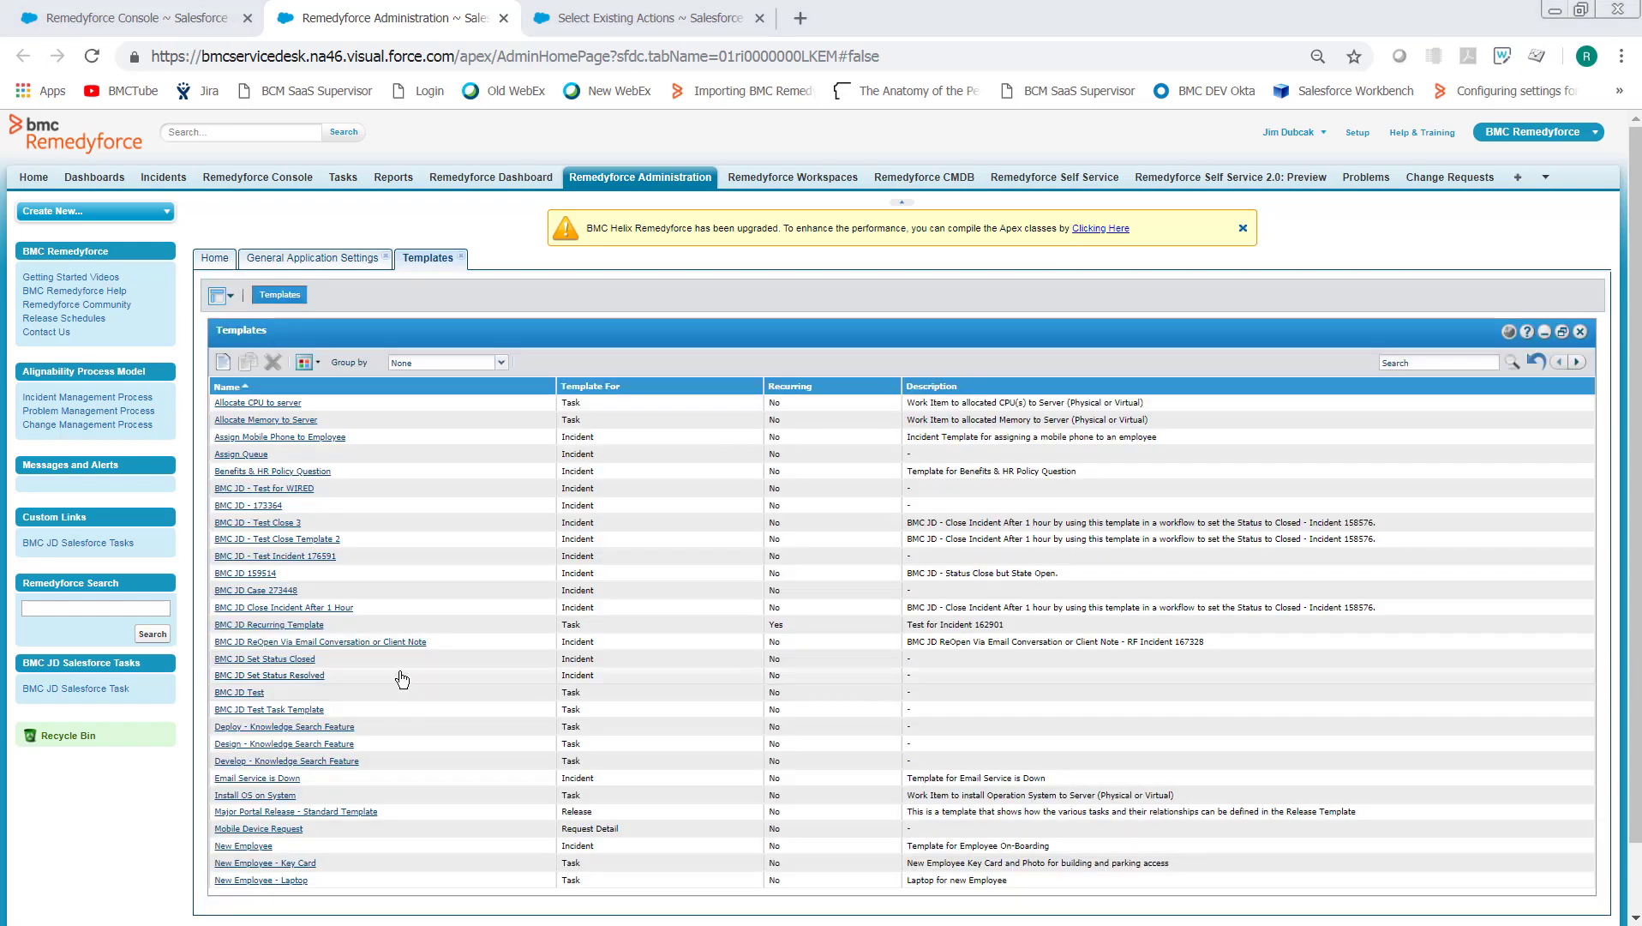
pyautogui.click(314, 642)
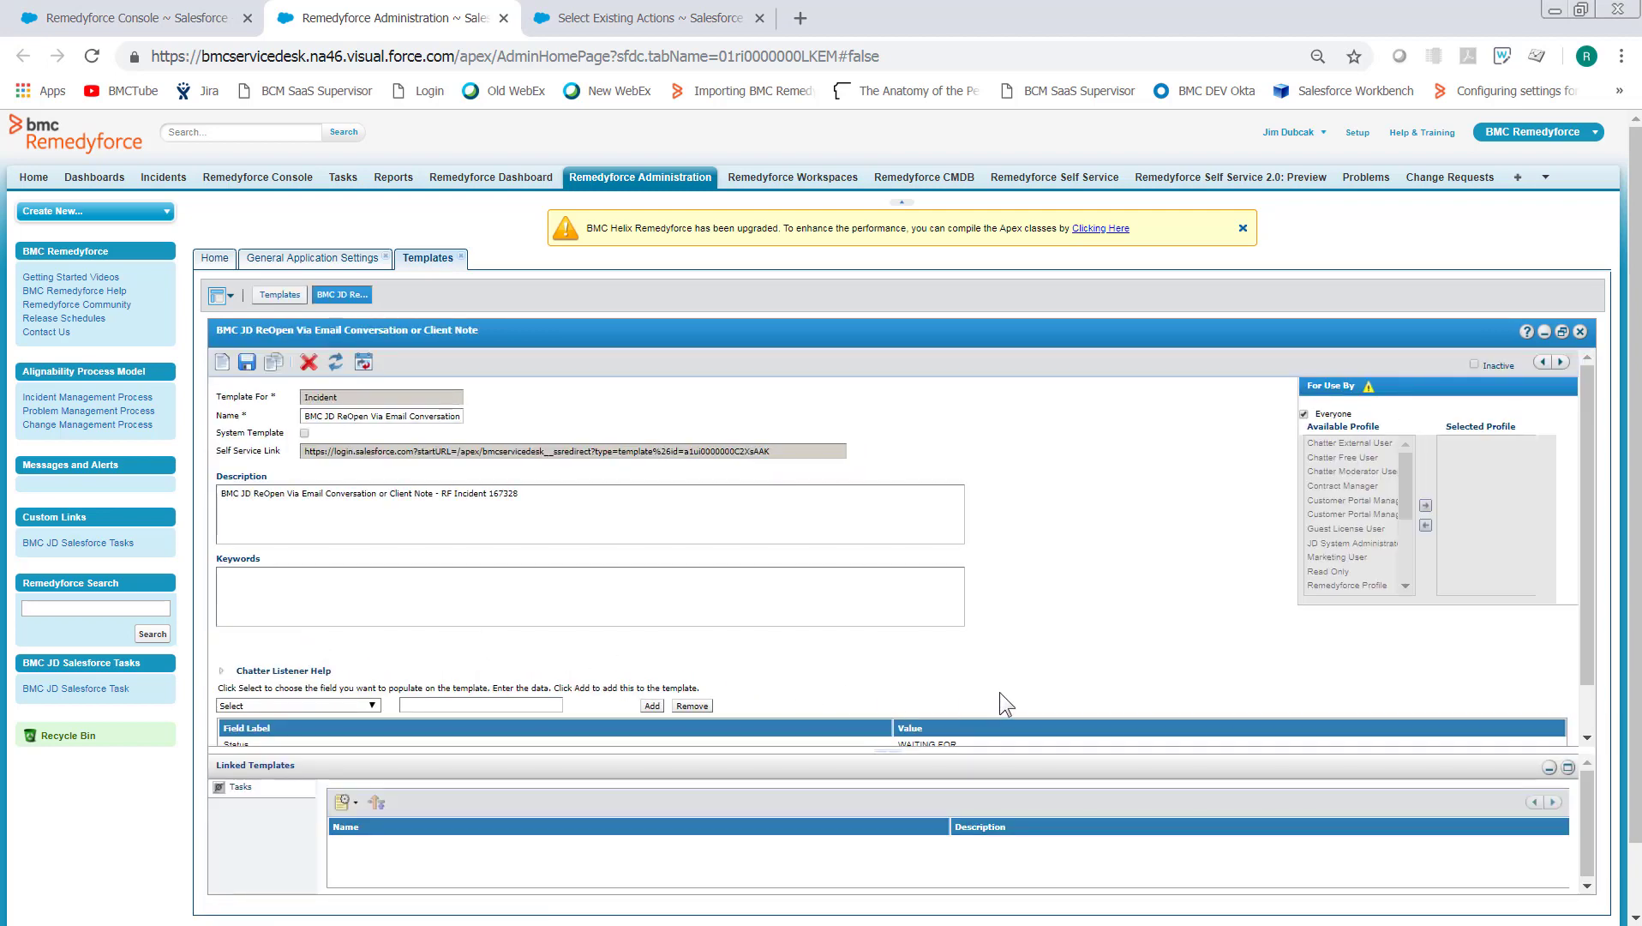
pyautogui.scroll(-1, 991, 593)
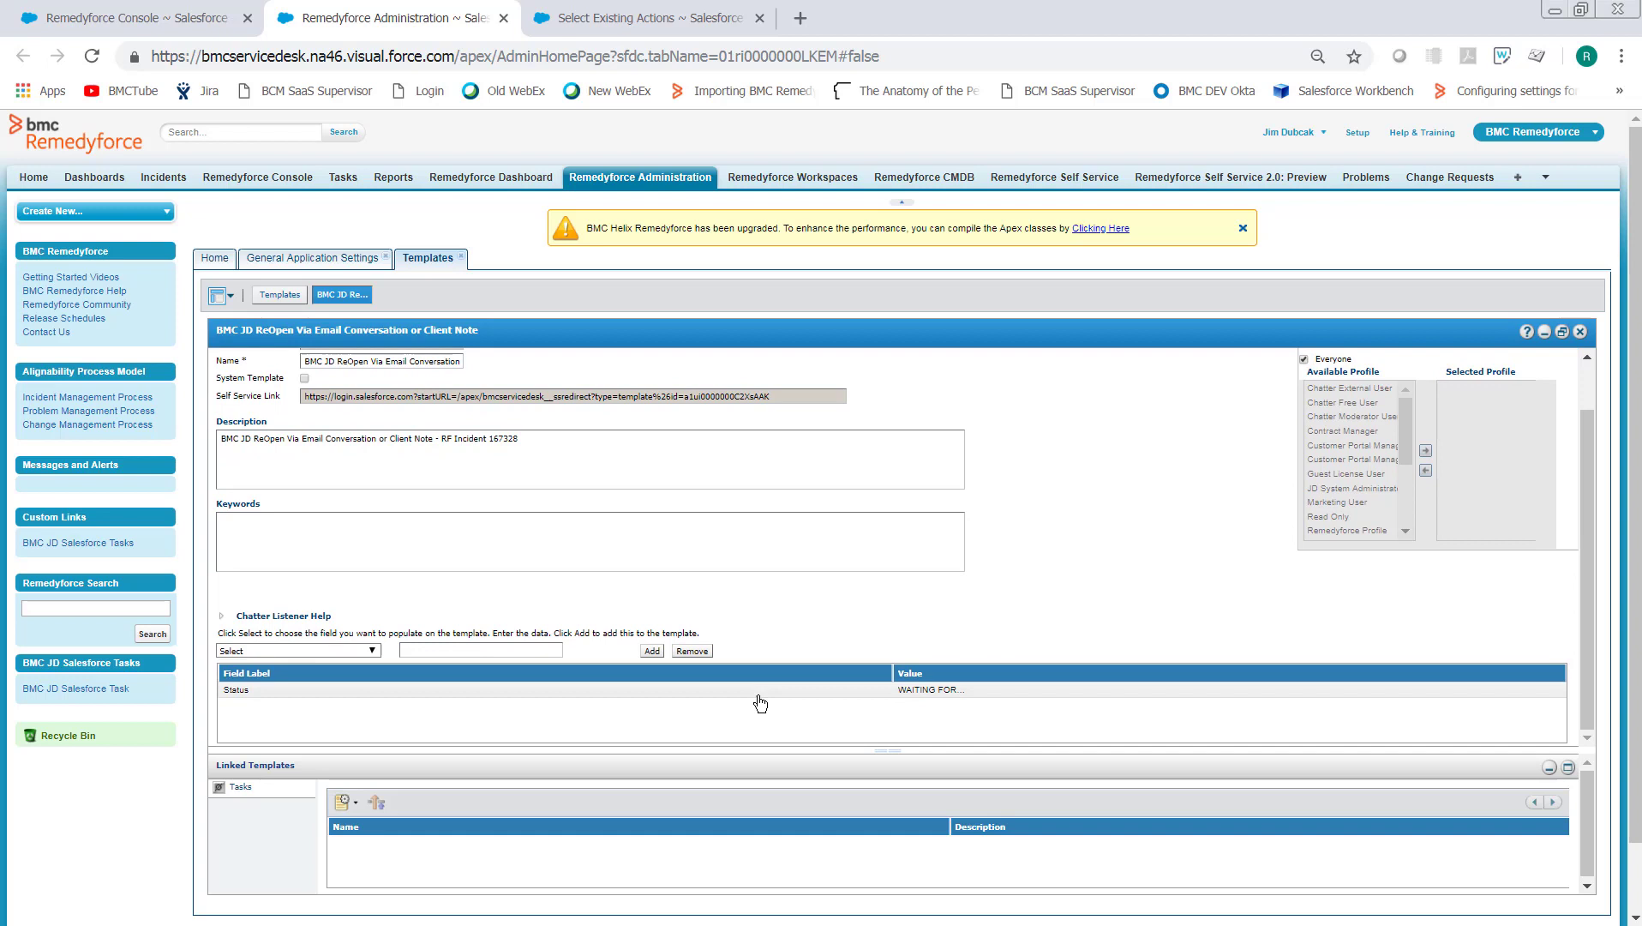
pyautogui.click(258, 690)
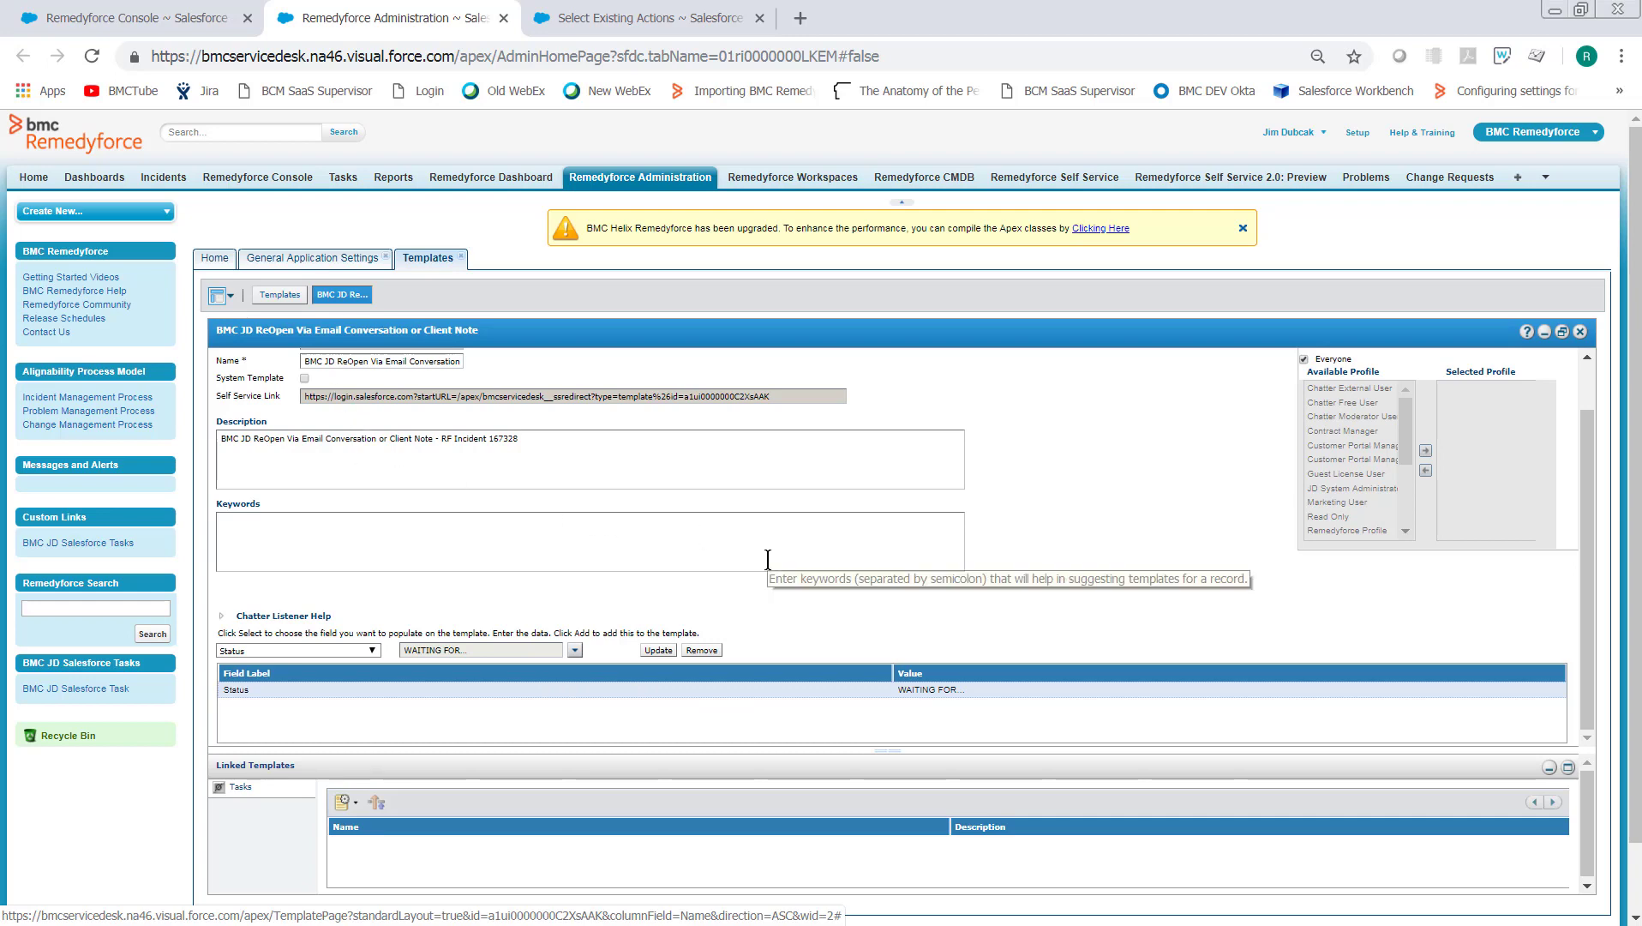
# Save BMC JD - Template w/Status as the immediate action and finish the Reopen Incident Via Email rule.
pyautogui.click(603, 19)
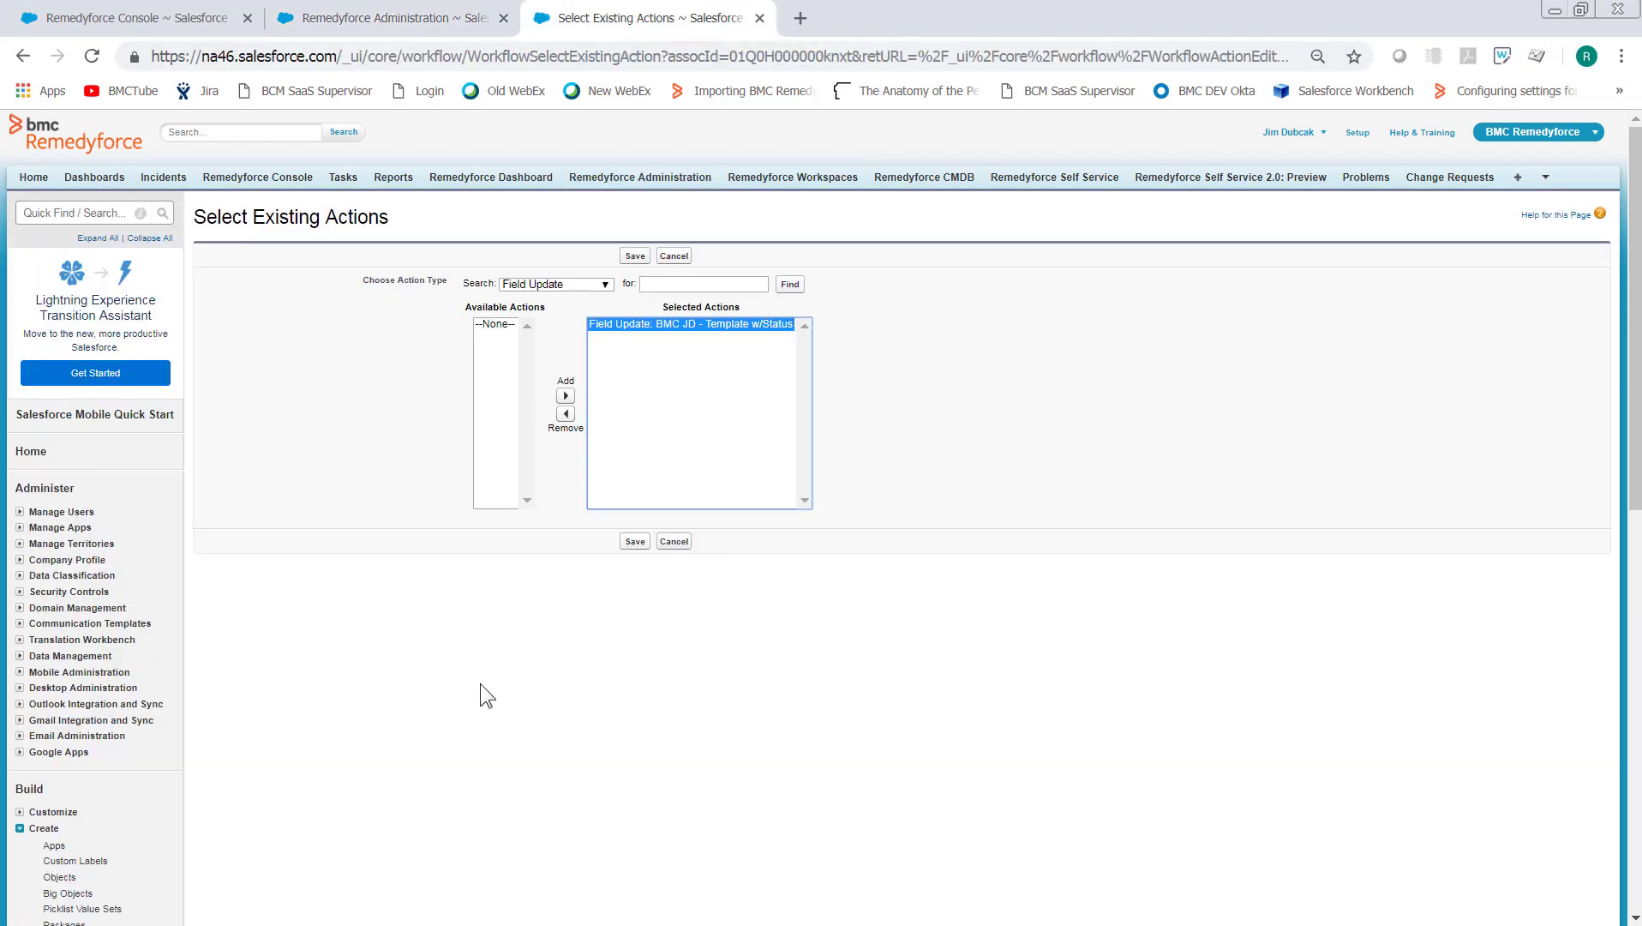
pyautogui.click(635, 542)
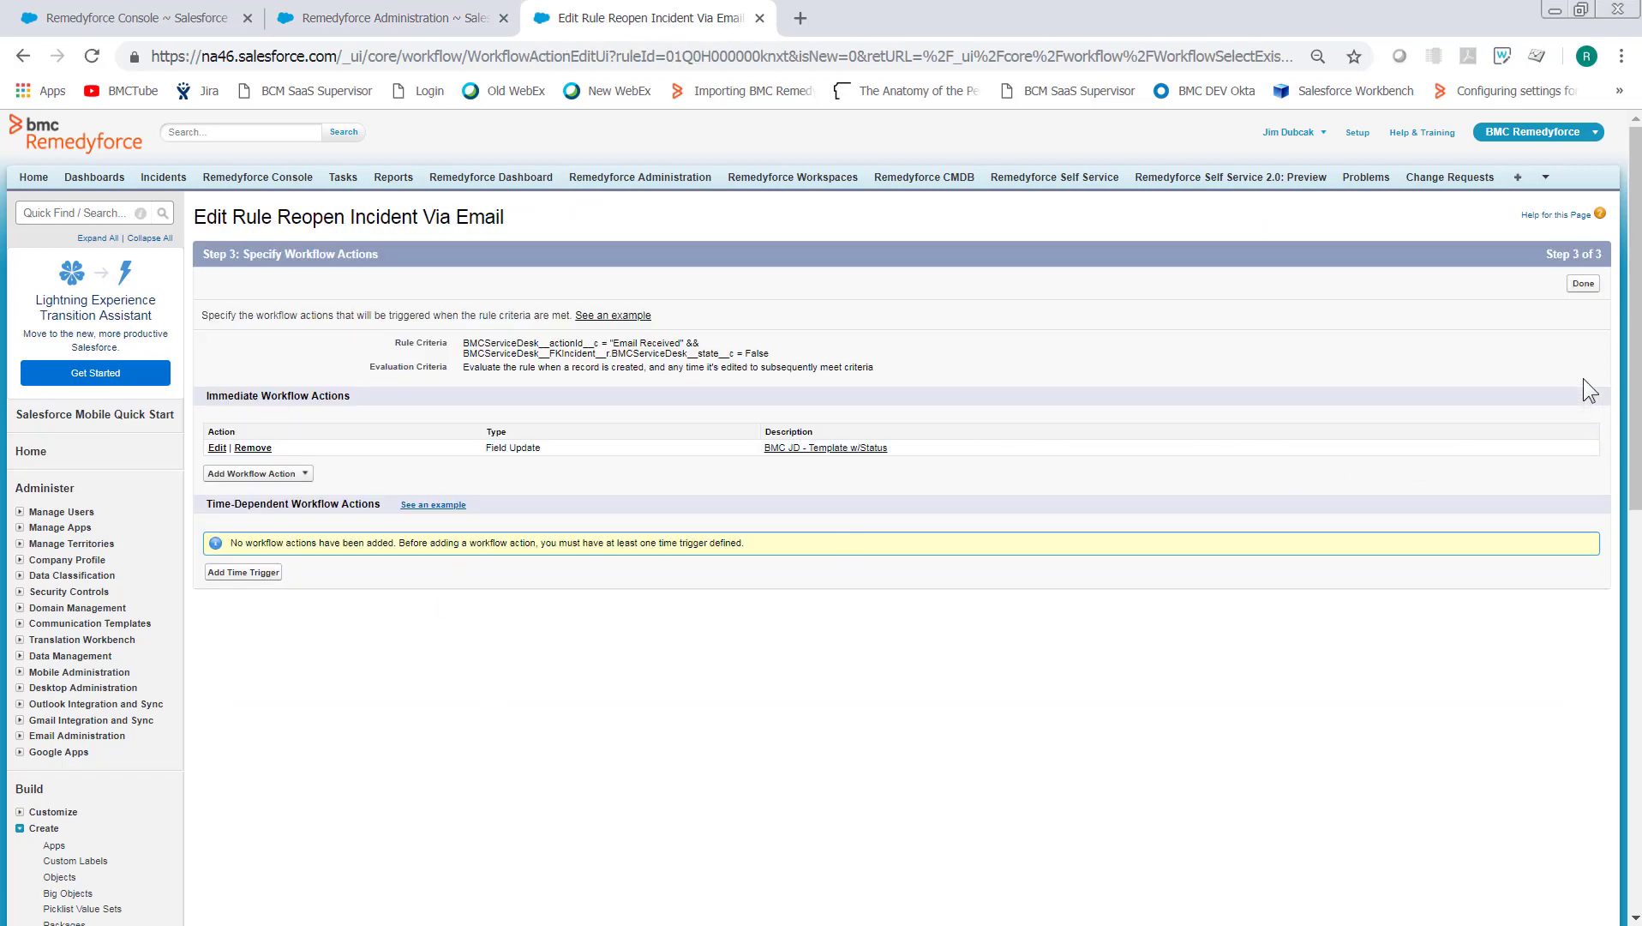
pyautogui.click(1584, 284)
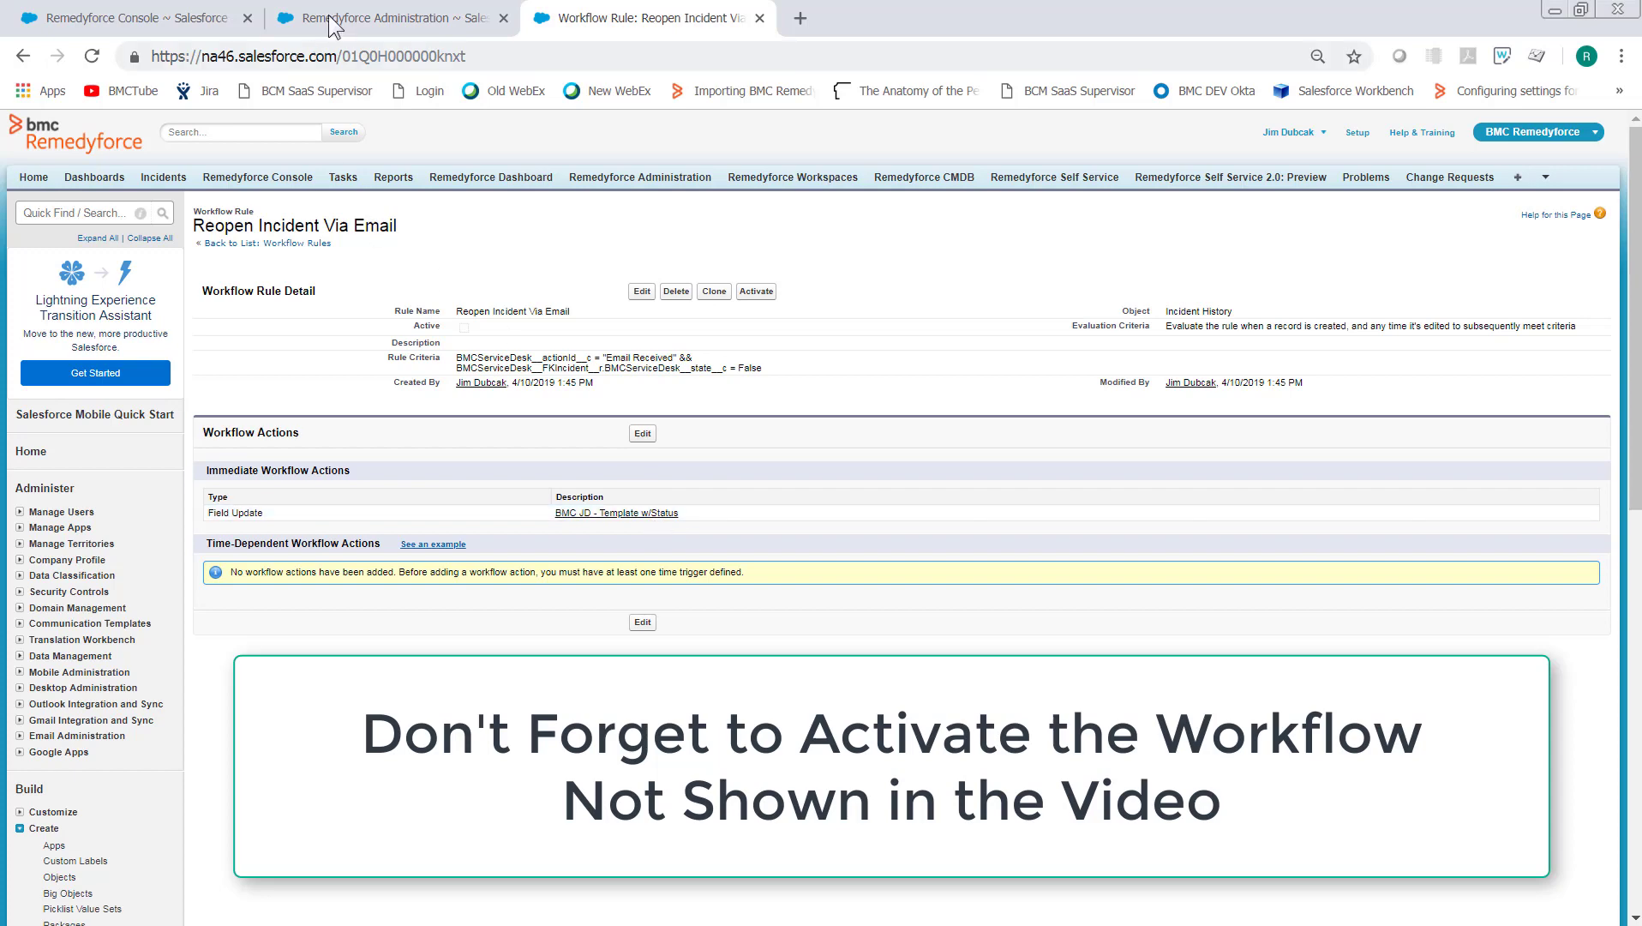
# Switch to the Remedyforce Console browser tab showing the incident.
pyautogui.click(156, 26)
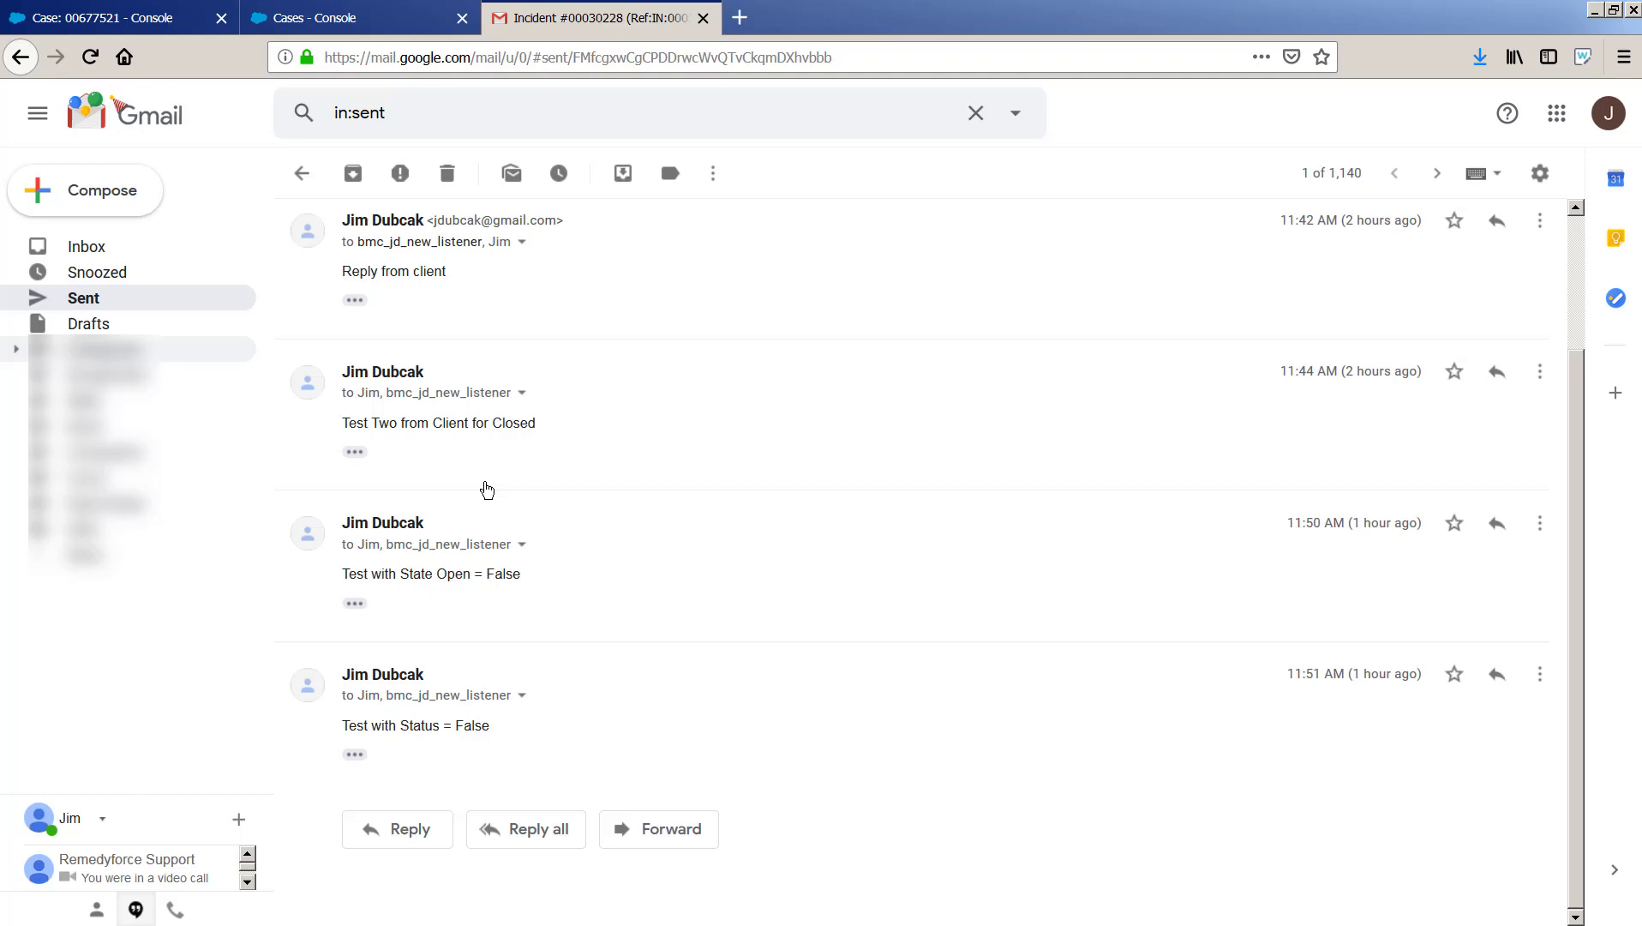
# Reply all with 'Please reoopen the Incident', send it, then highlight the Ref:IN:00030228 subject tag.
pyautogui.click(533, 830)
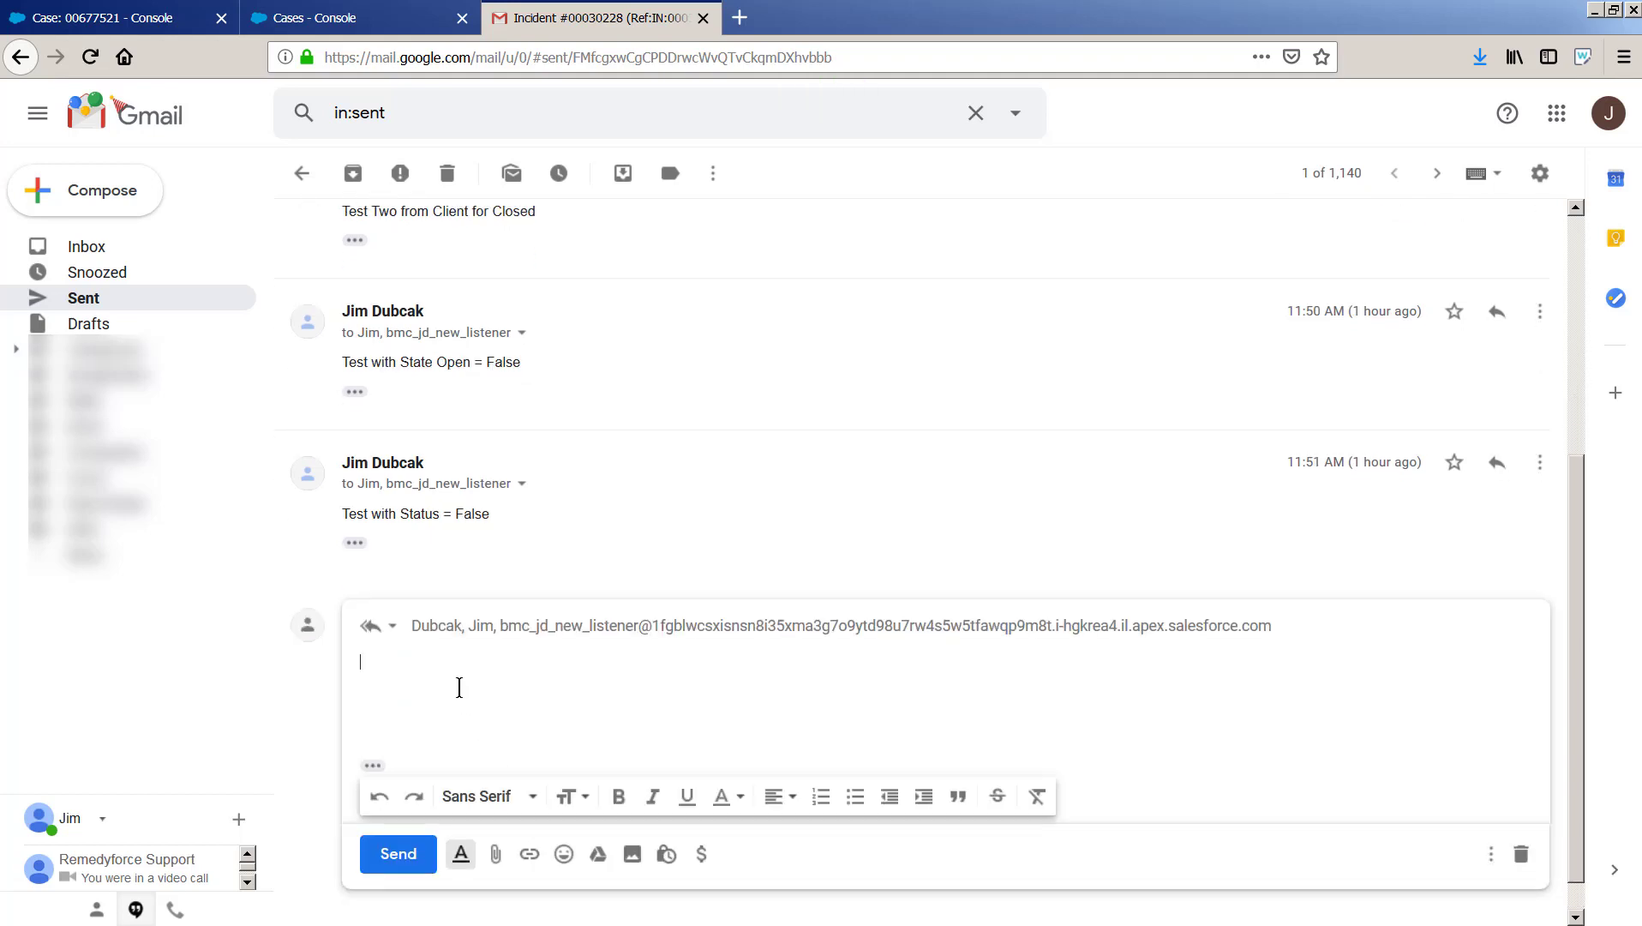
pyautogui.write('Please reoopen the Incident')
pyautogui.click(405, 856)
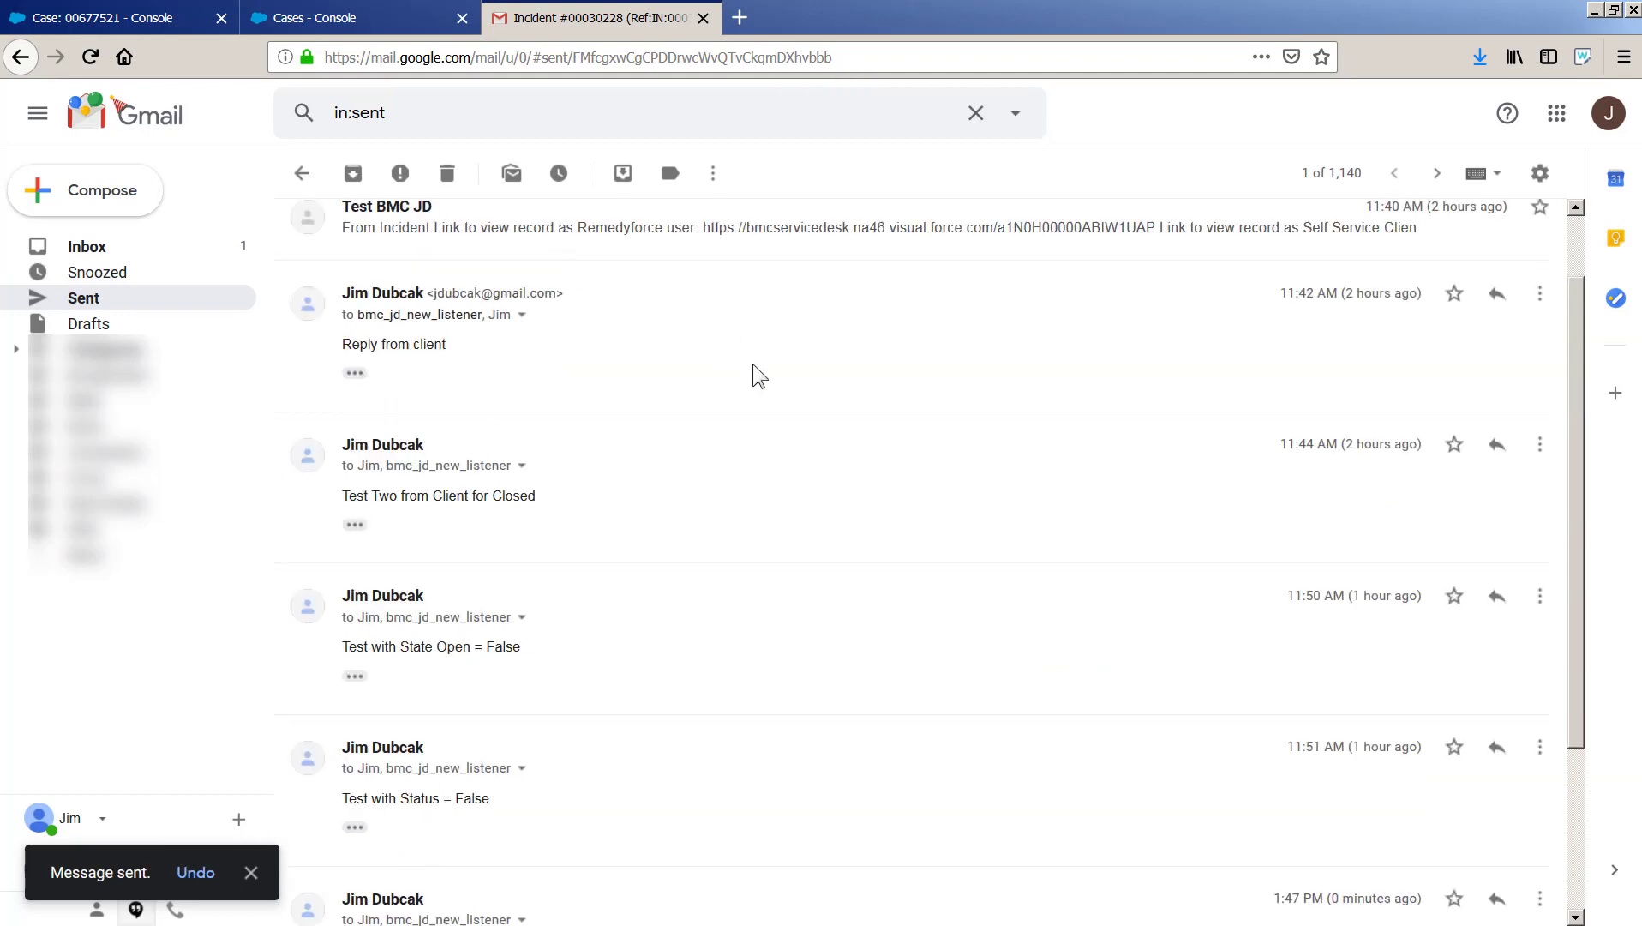
pyautogui.scroll(2, 761, 405)
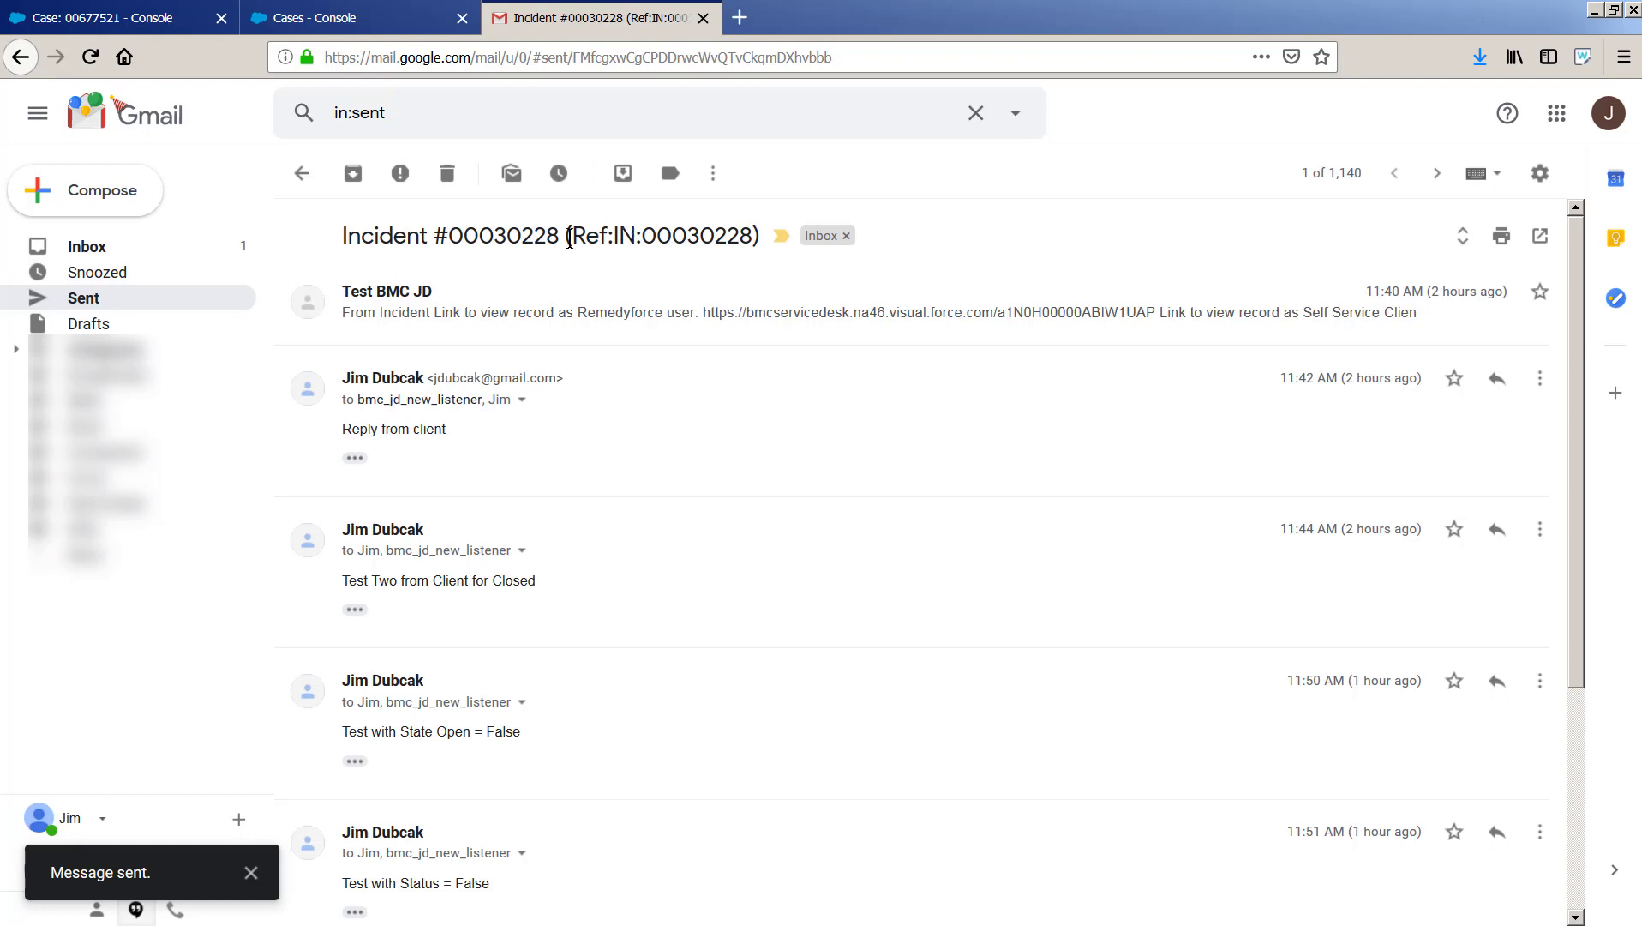
pyautogui.moveTo(566, 236); pyautogui.dragTo(759, 220)
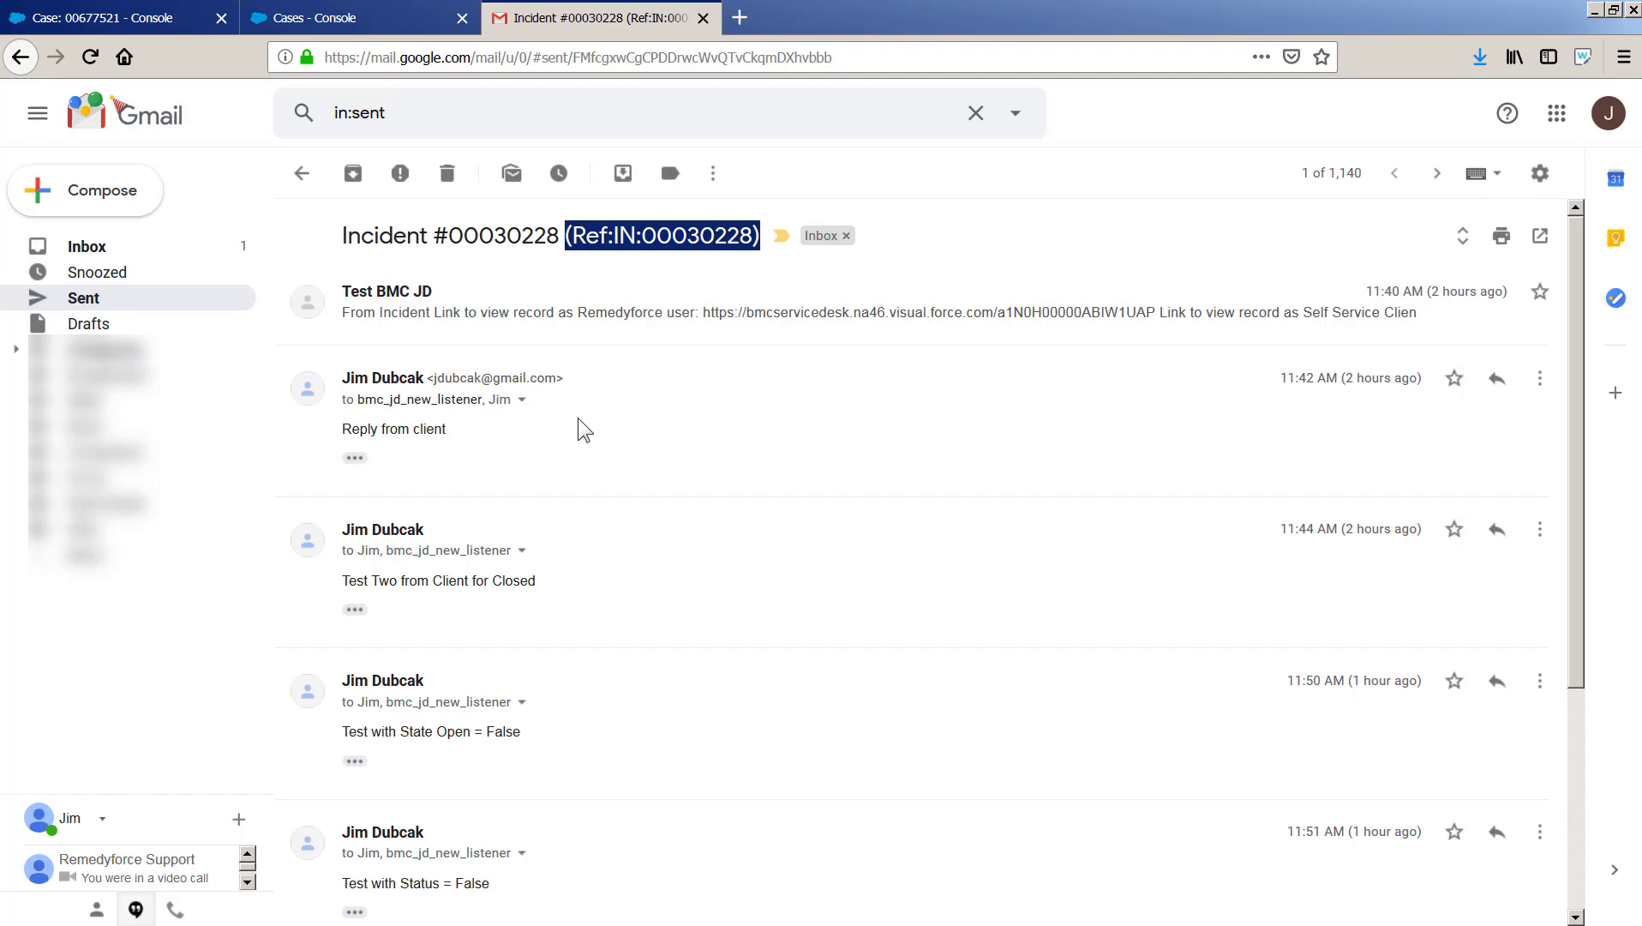
# Reload incident IN00030228 and check its Incident and Action History for the reopened status and email.
pyautogui.hotkey('alt', 'Tab')
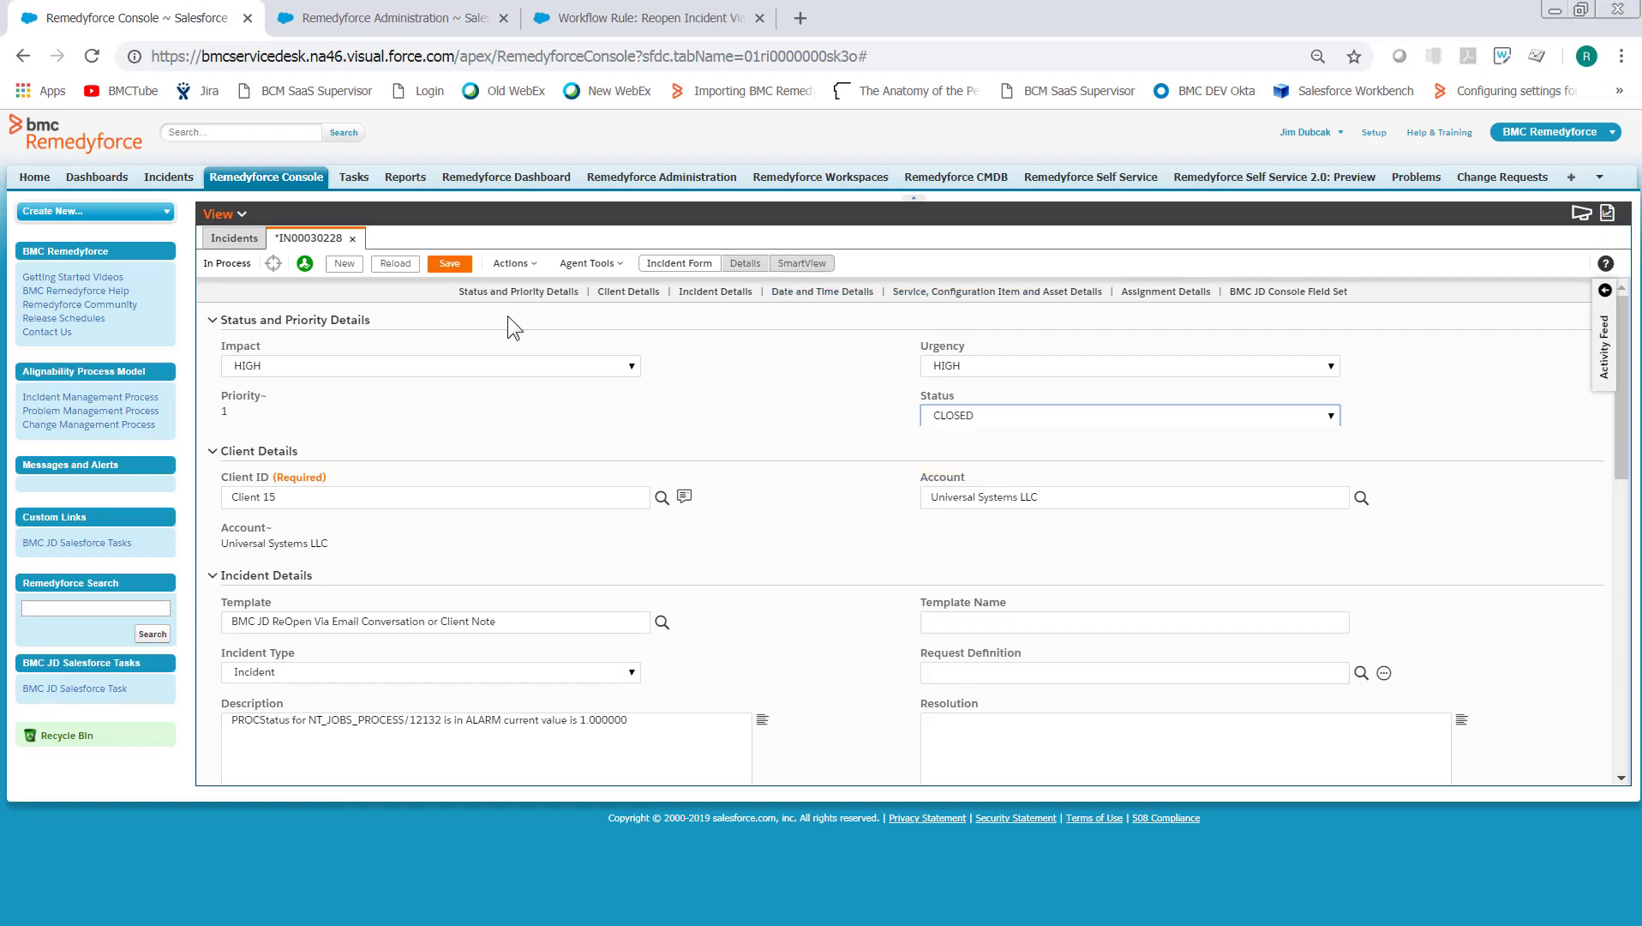
pyautogui.click(396, 266)
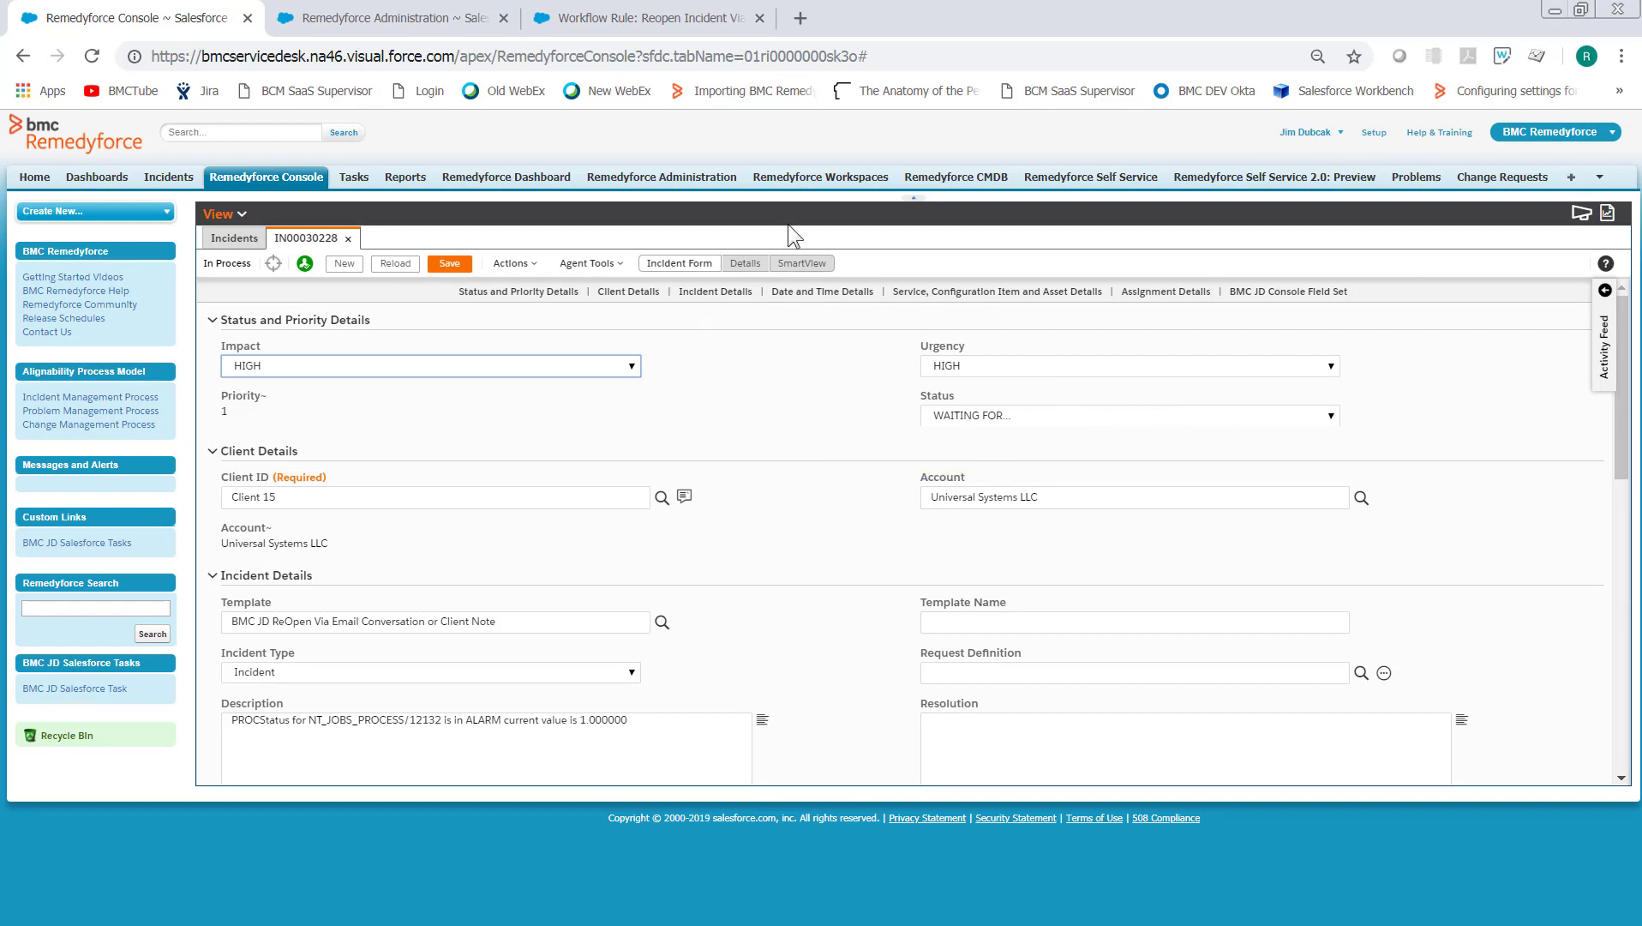
pyautogui.click(744, 264)
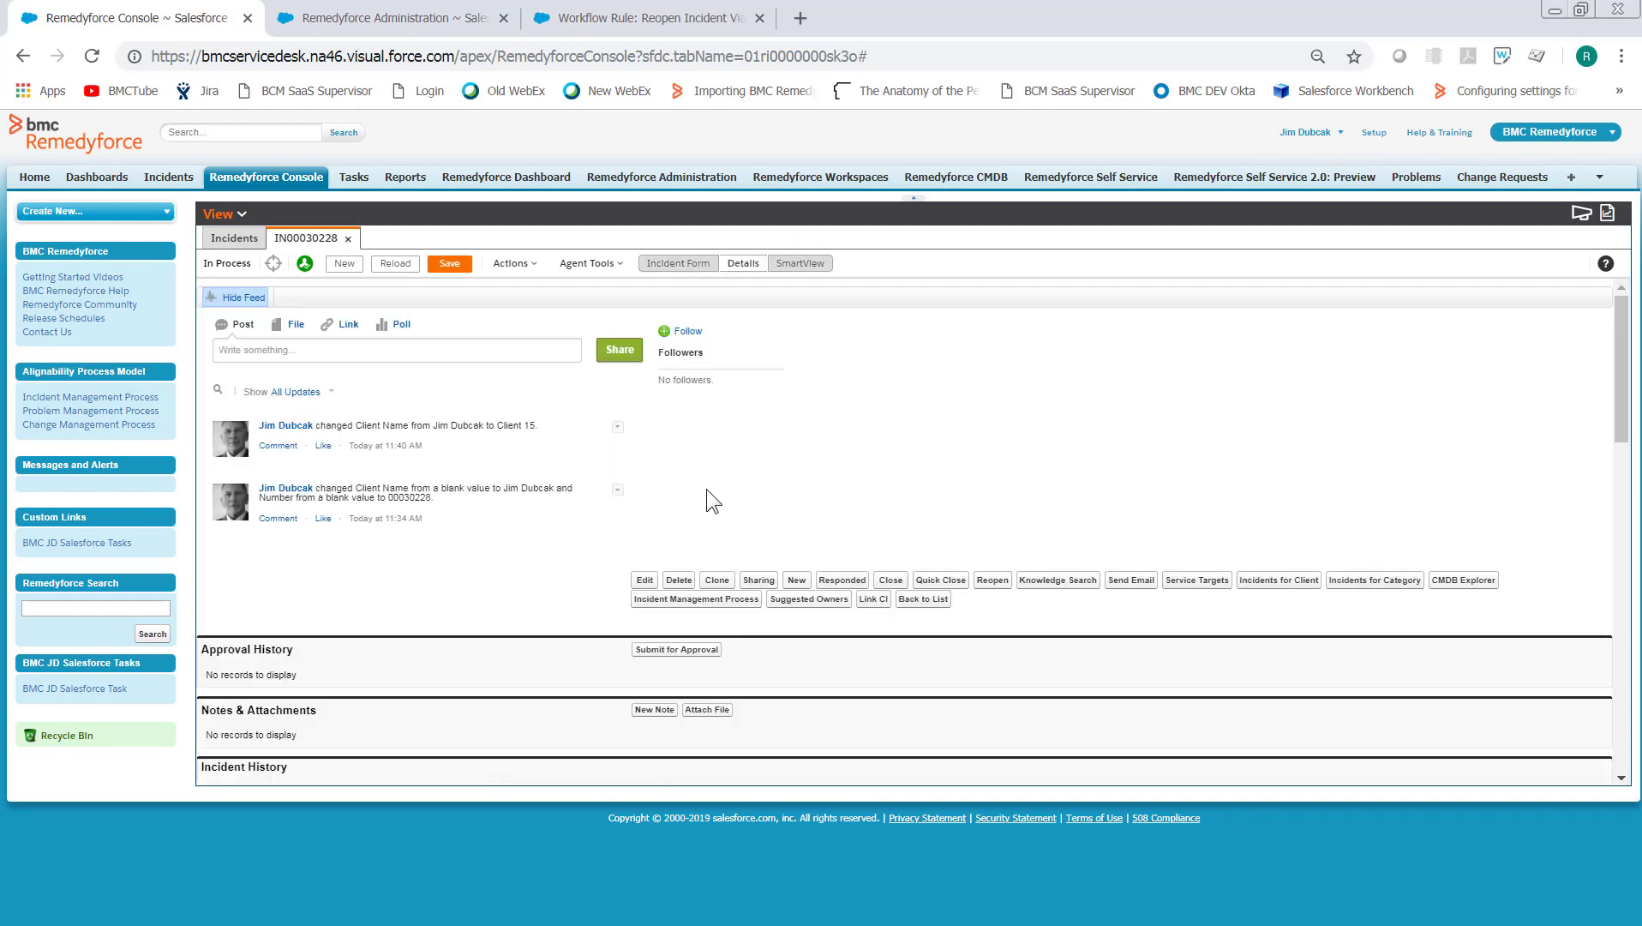
pyautogui.scroll(-3, 738, 427)
pyautogui.scroll(-10, 738, 428)
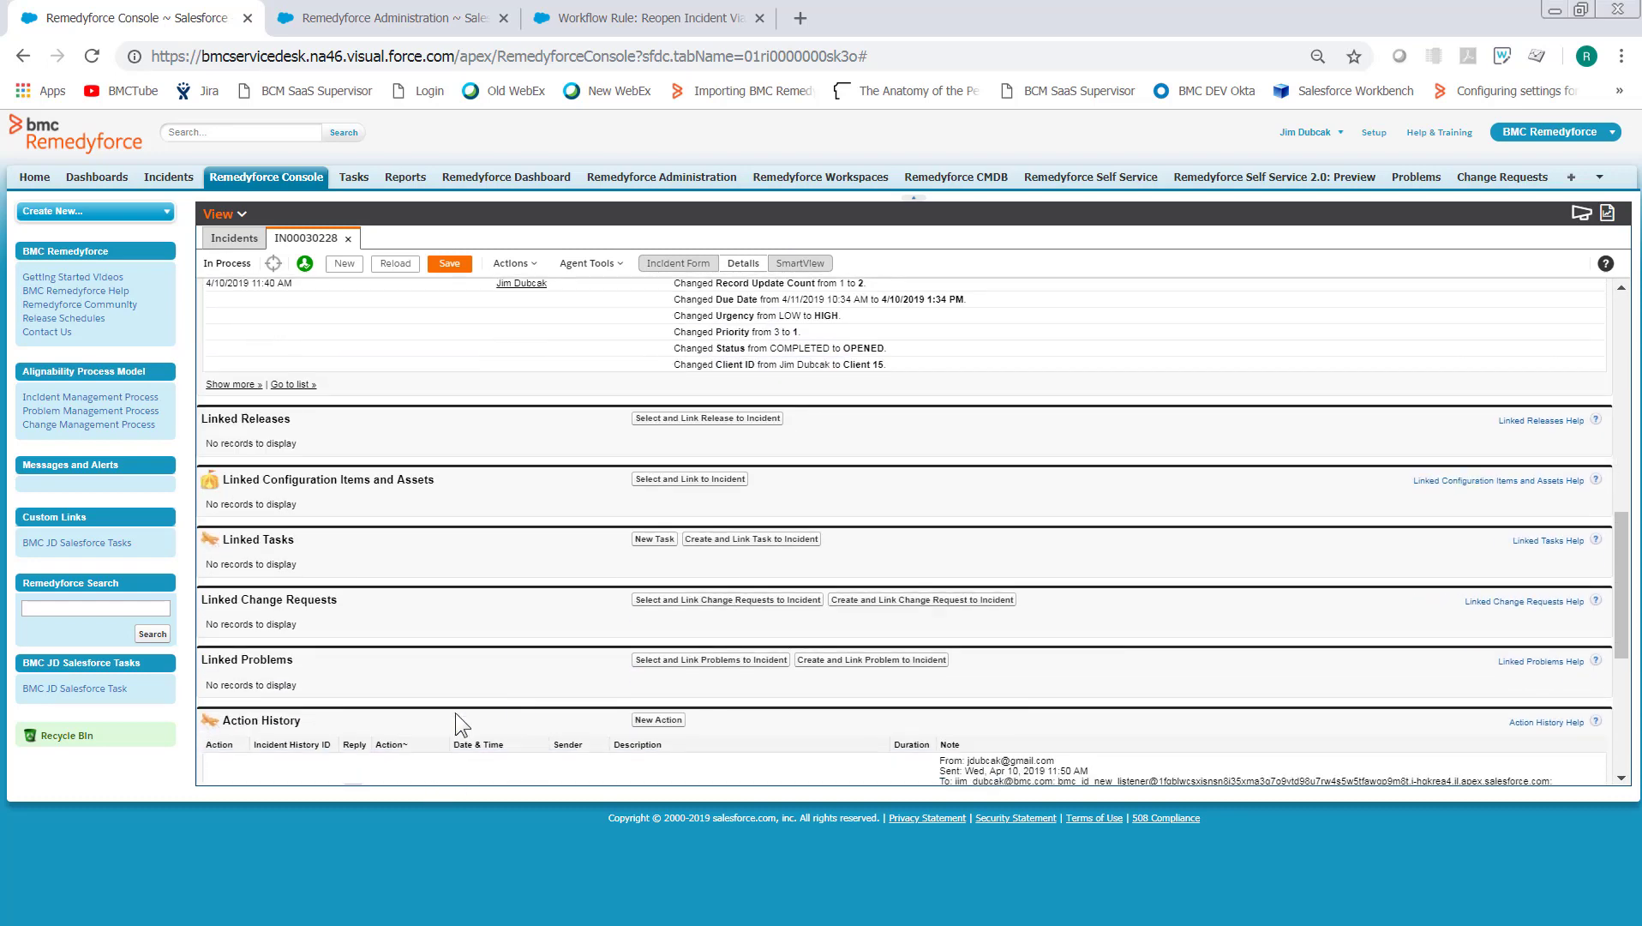
pyautogui.scroll(-2, 510, 608)
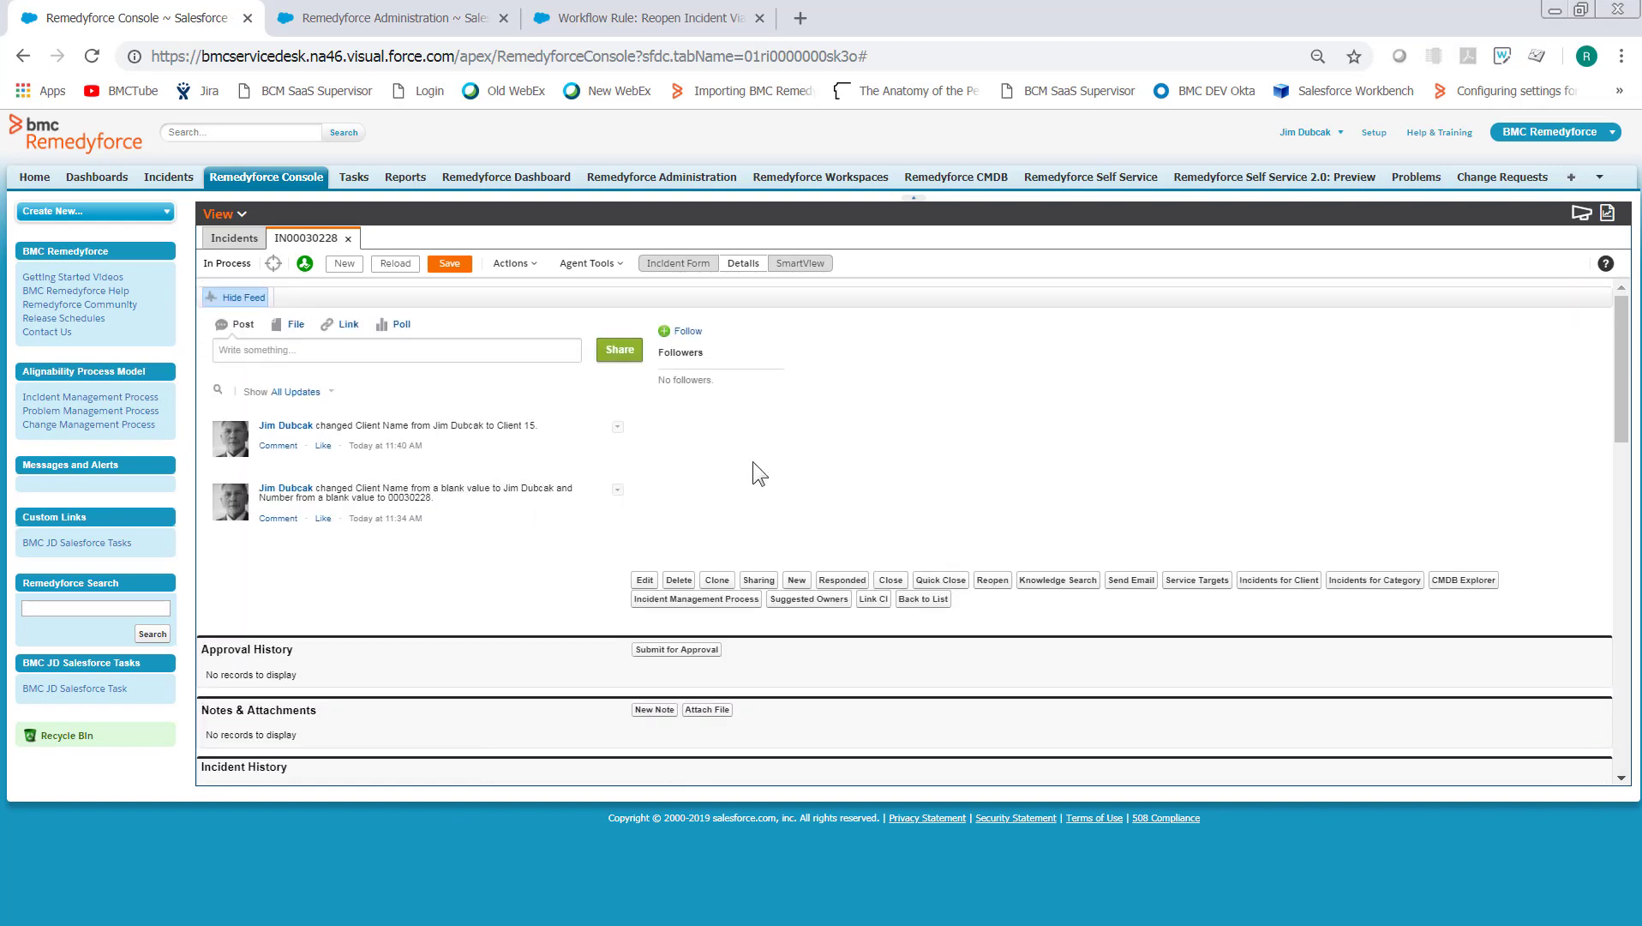
pyautogui.click(685, 263)
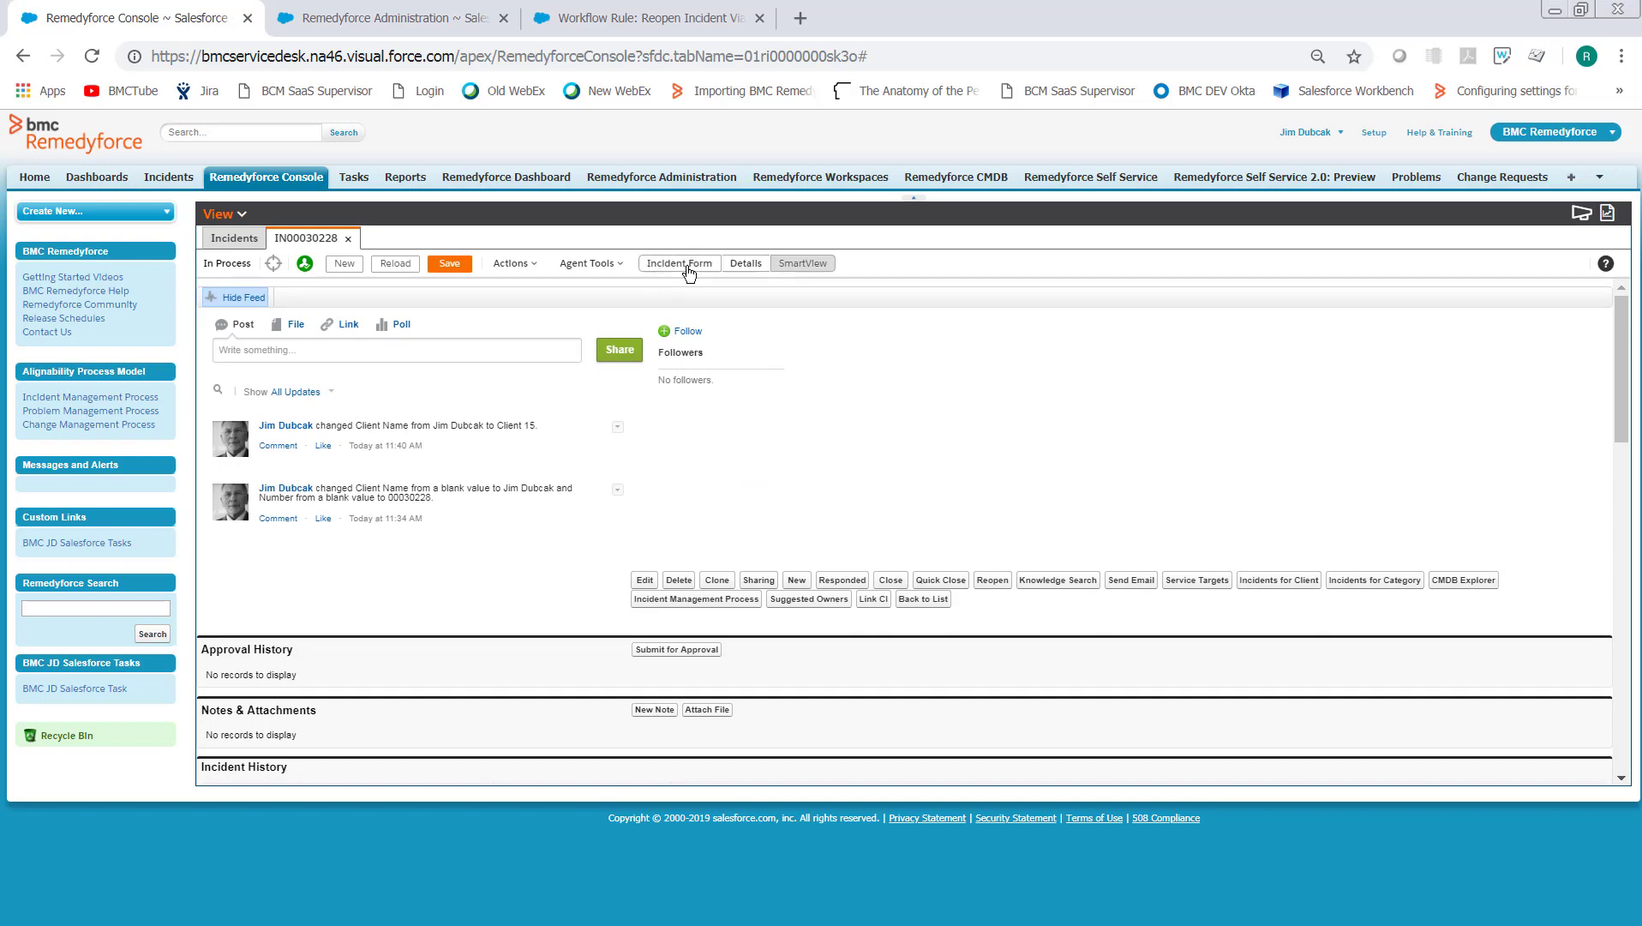